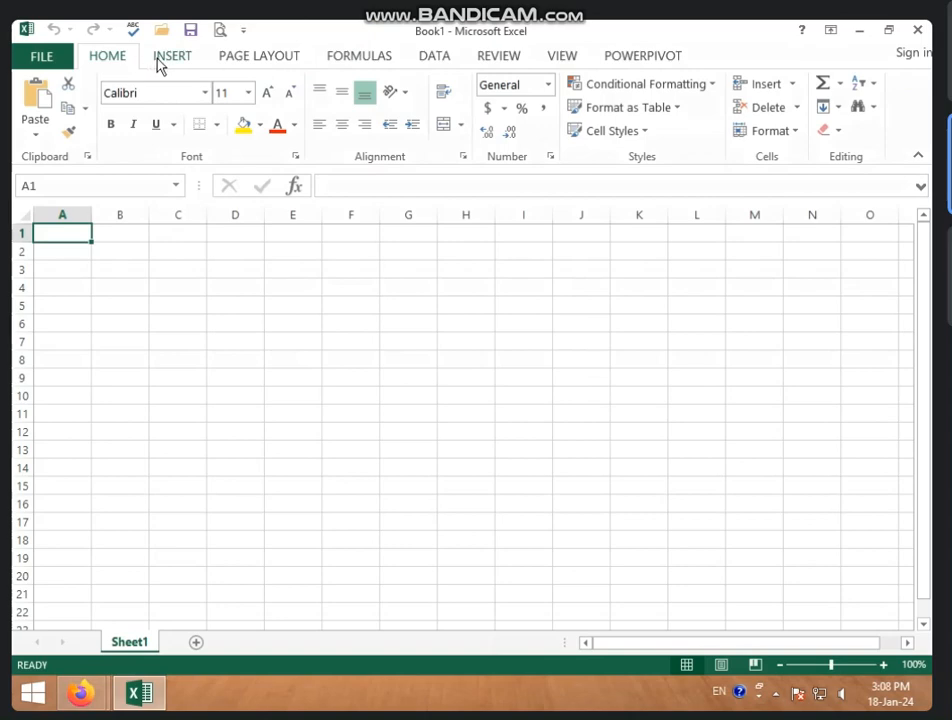
Open the recent workbook MARKSHEET.
click(170, 56)
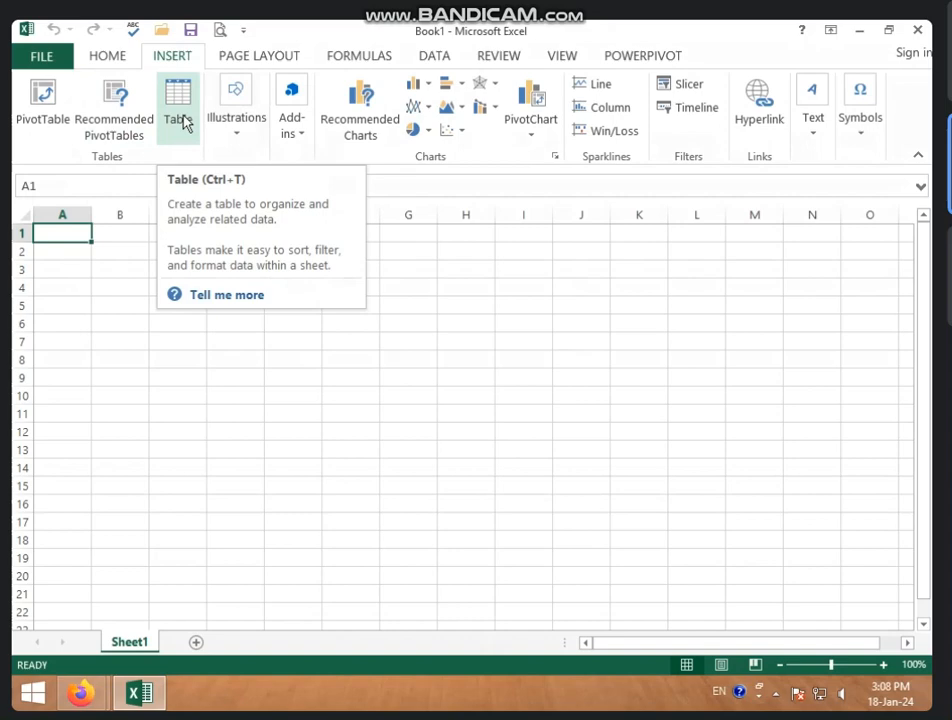
click(165, 358)
click(46, 55)
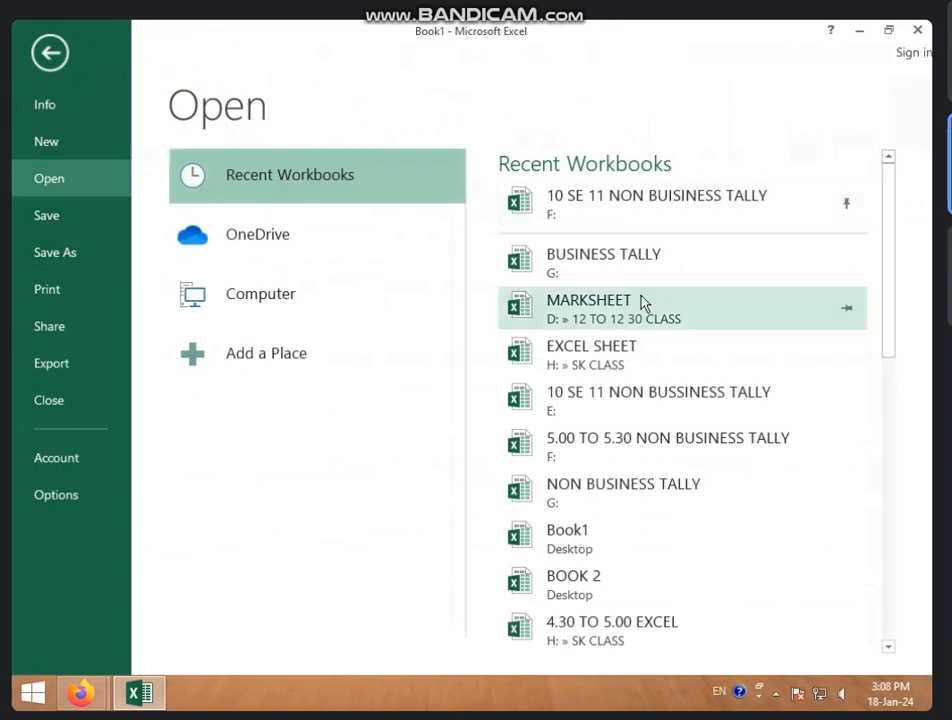
click(603, 308)
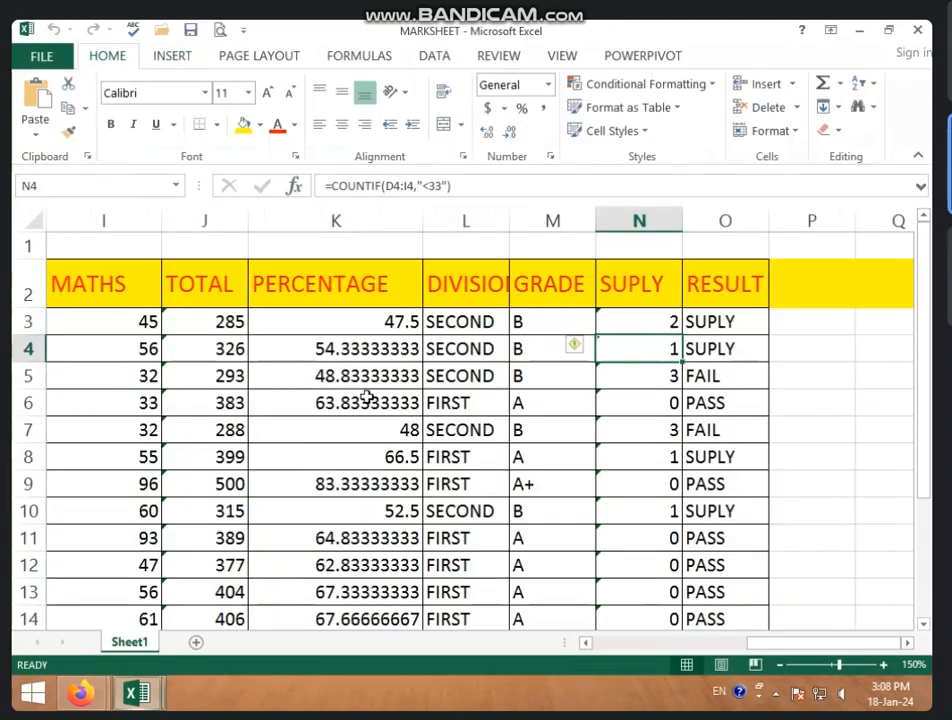
Add a new blank worksheet after Sheet1.
click(389, 392)
click(107, 290)
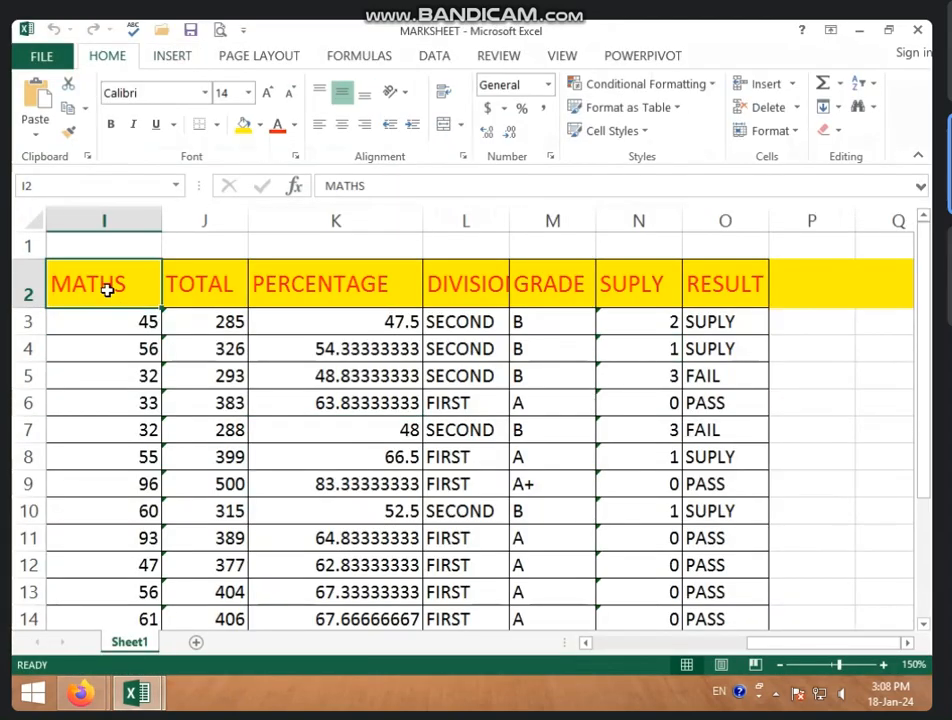
drag(107, 288, 625, 565)
click(196, 642)
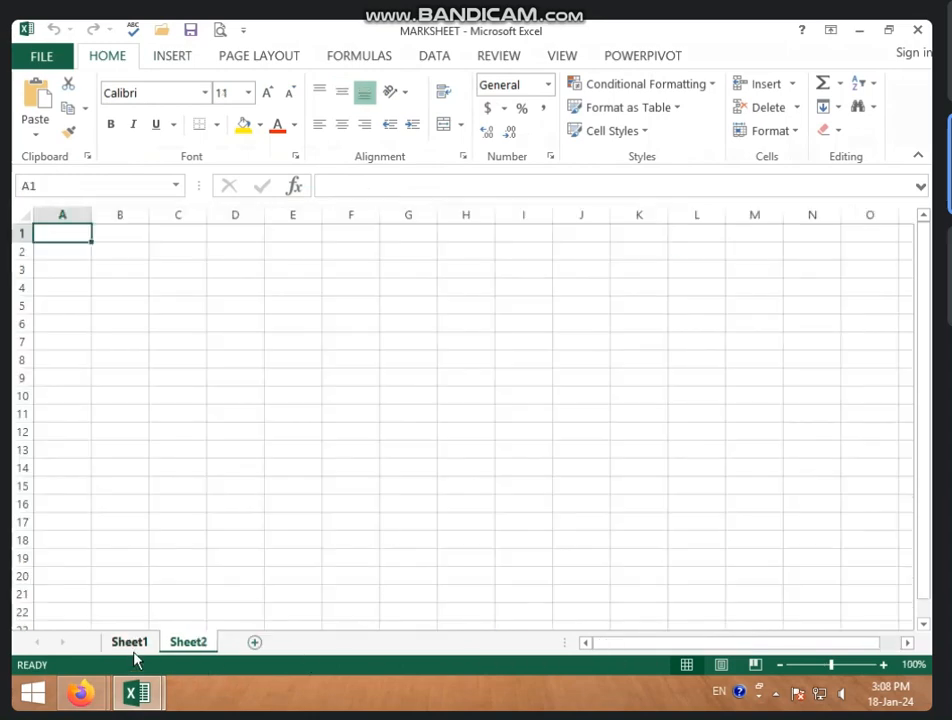
Copy the range C2:H13 on Sheet1, from the ROLL NO column through the S,SCIENCE column.
click(129, 642)
click(85, 320)
drag(76, 292, 404, 510)
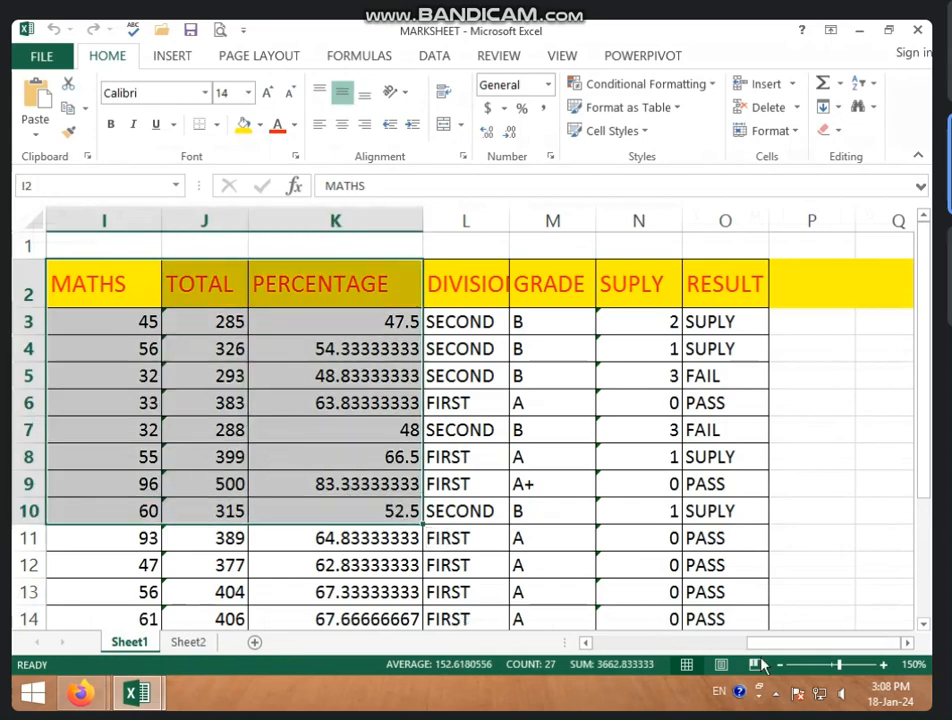
drag(776, 645, 605, 648)
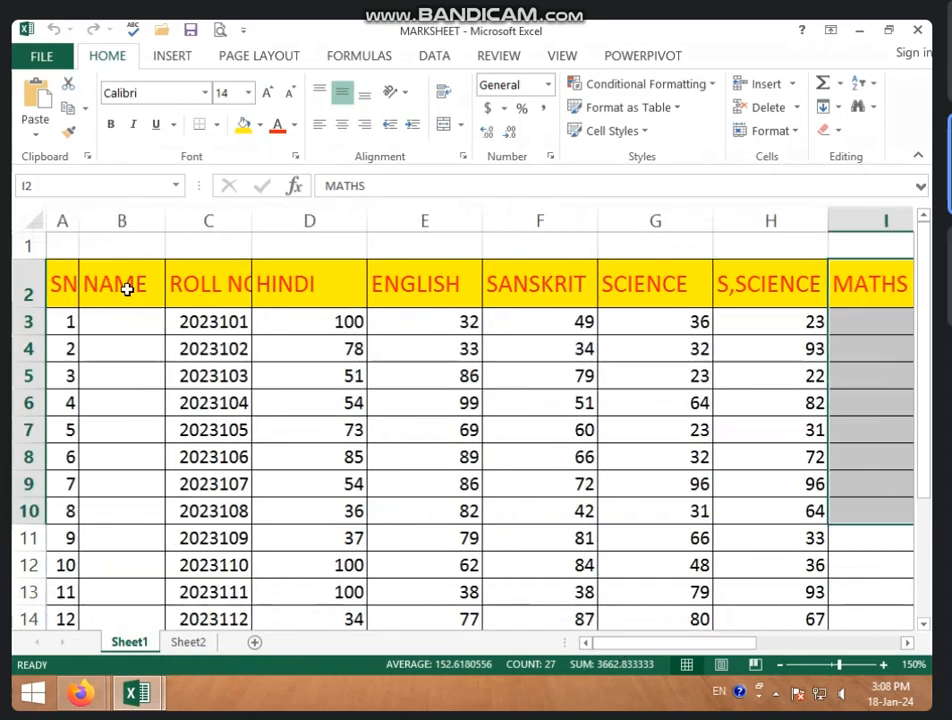
drag(127, 285, 290, 377)
drag(208, 288, 771, 588)
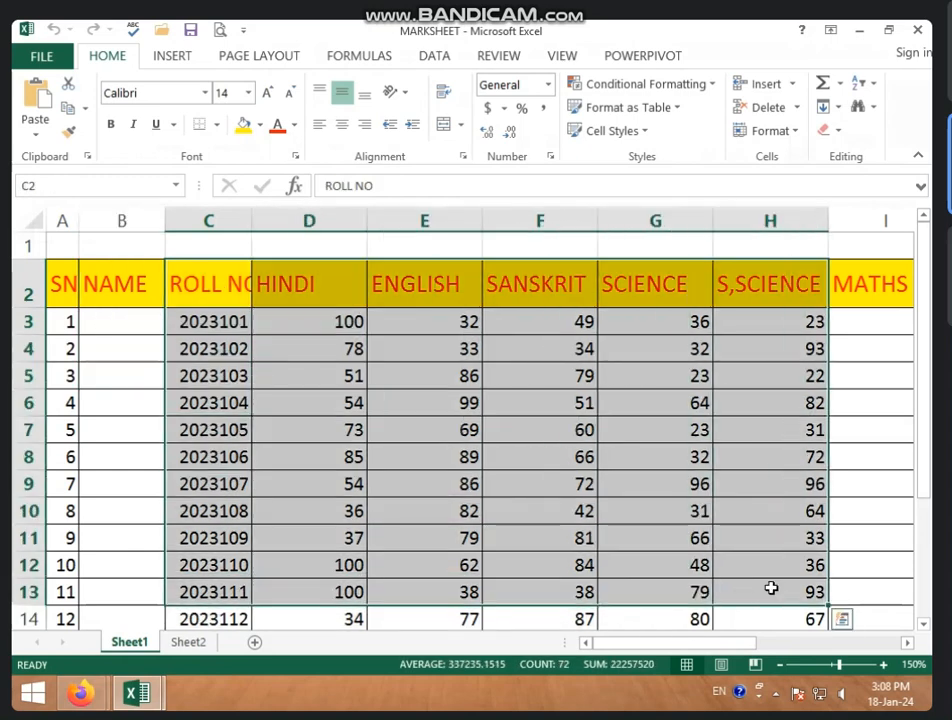
key(ctrl+c)
Paste the copied marks into Sheet2 starting at cell A2.
click(188, 641)
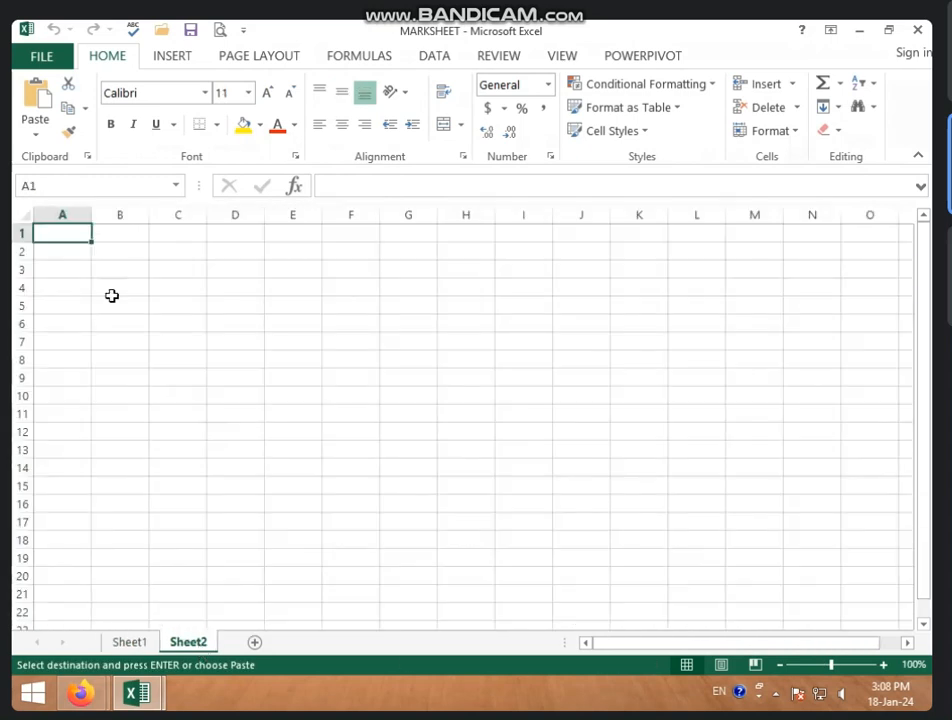
click(94, 273)
click(36, 235)
click(27, 216)
click(60, 249)
key(ctrl+v)
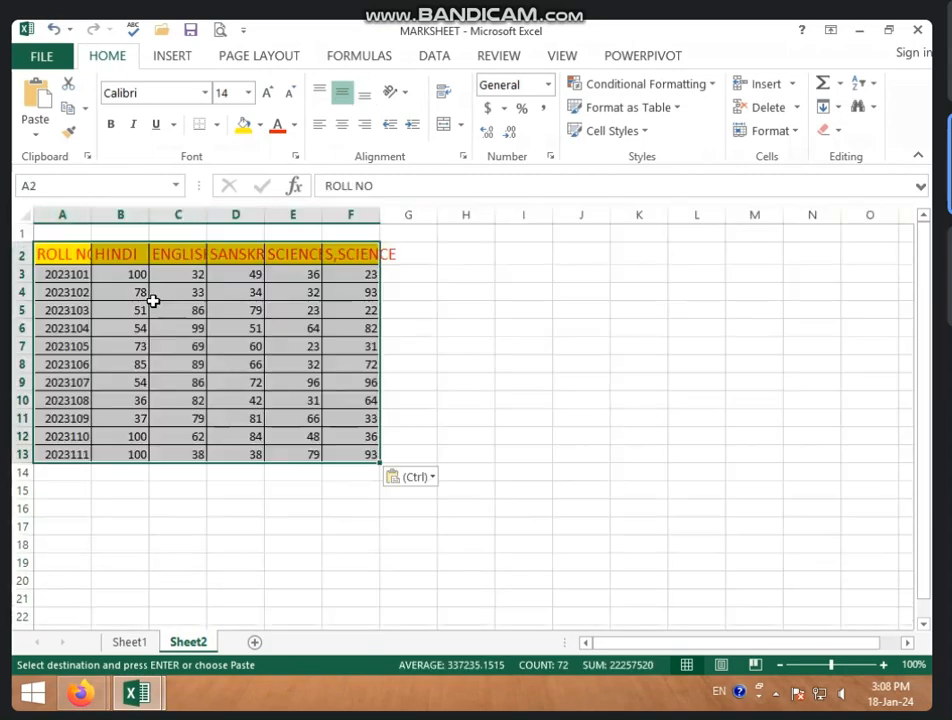
click(245, 325)
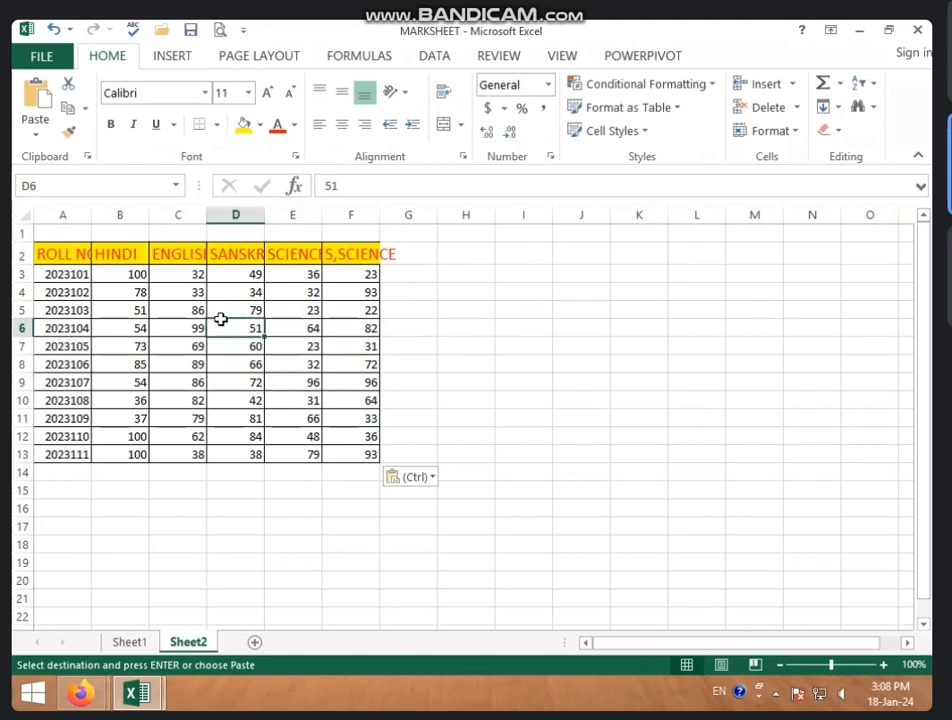
click(158, 377)
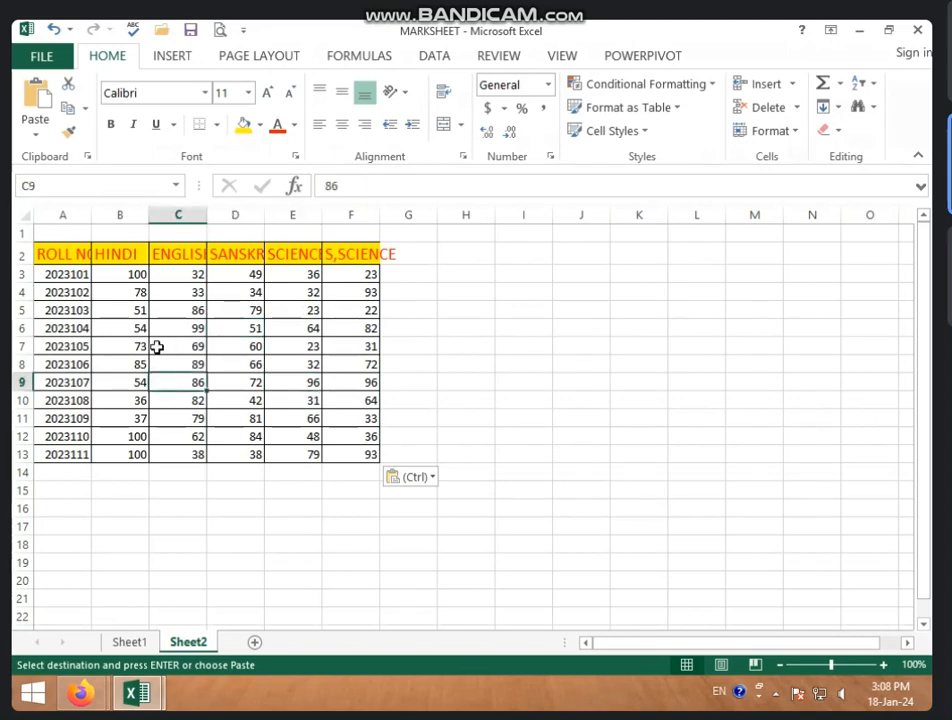
click(168, 346)
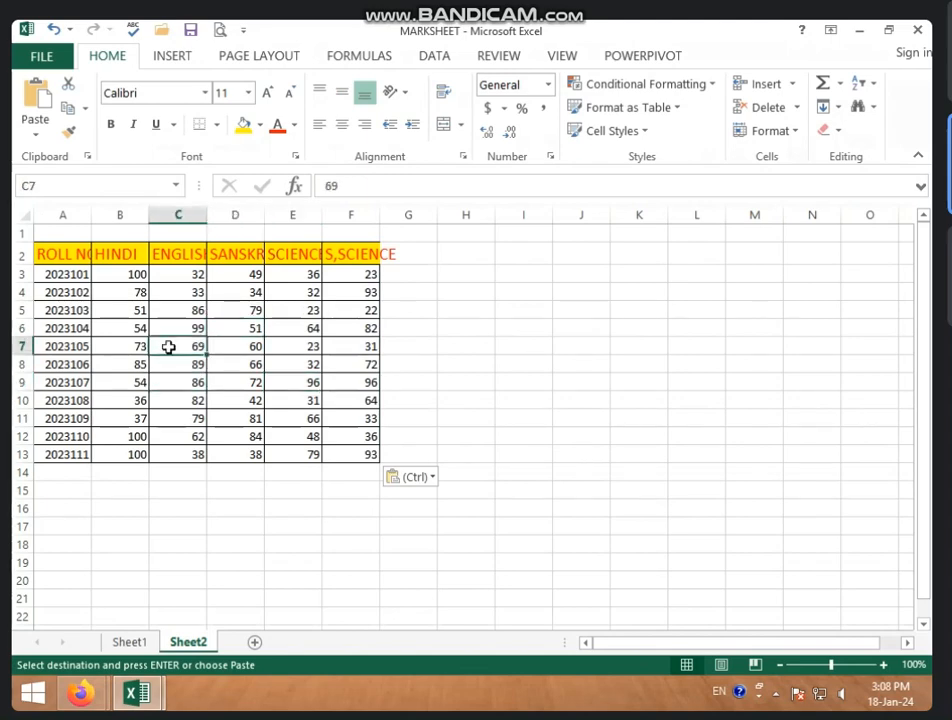
click(174, 57)
click(168, 100)
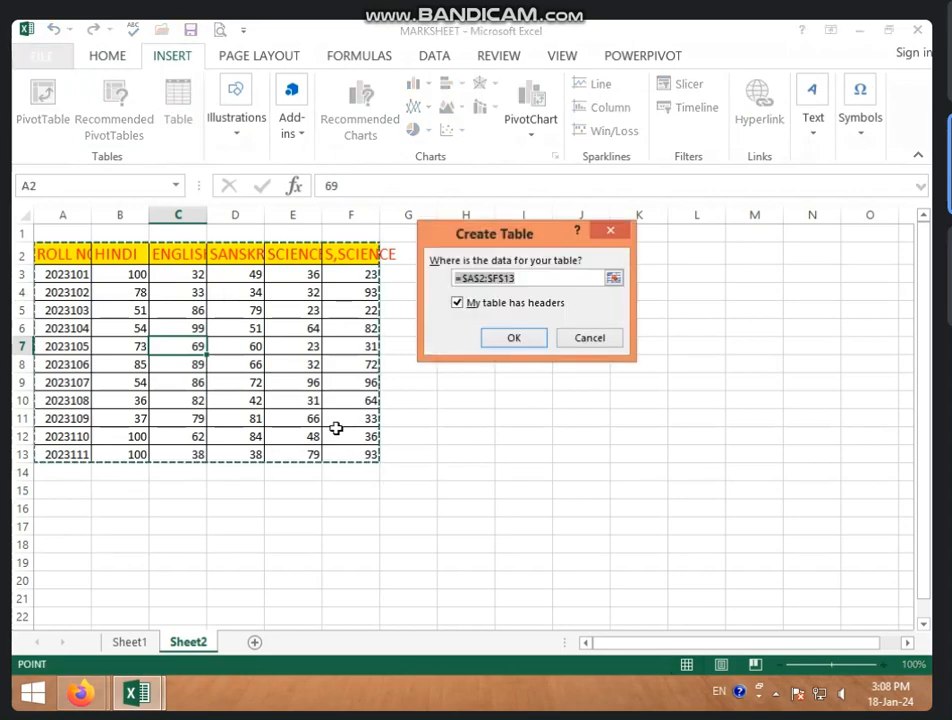
click(603, 340)
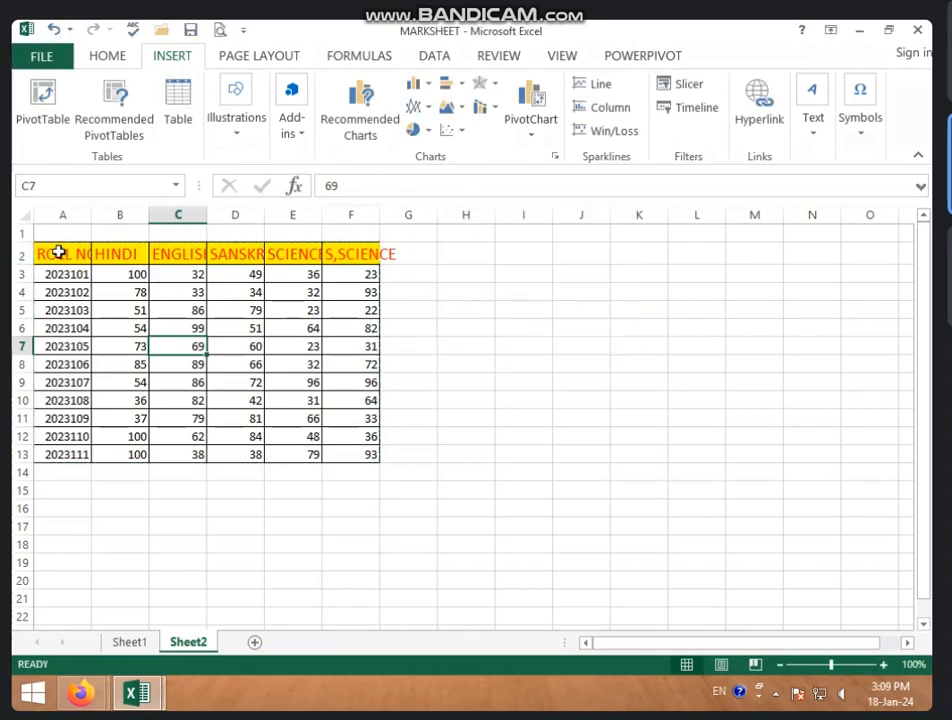
drag(57, 252, 299, 399)
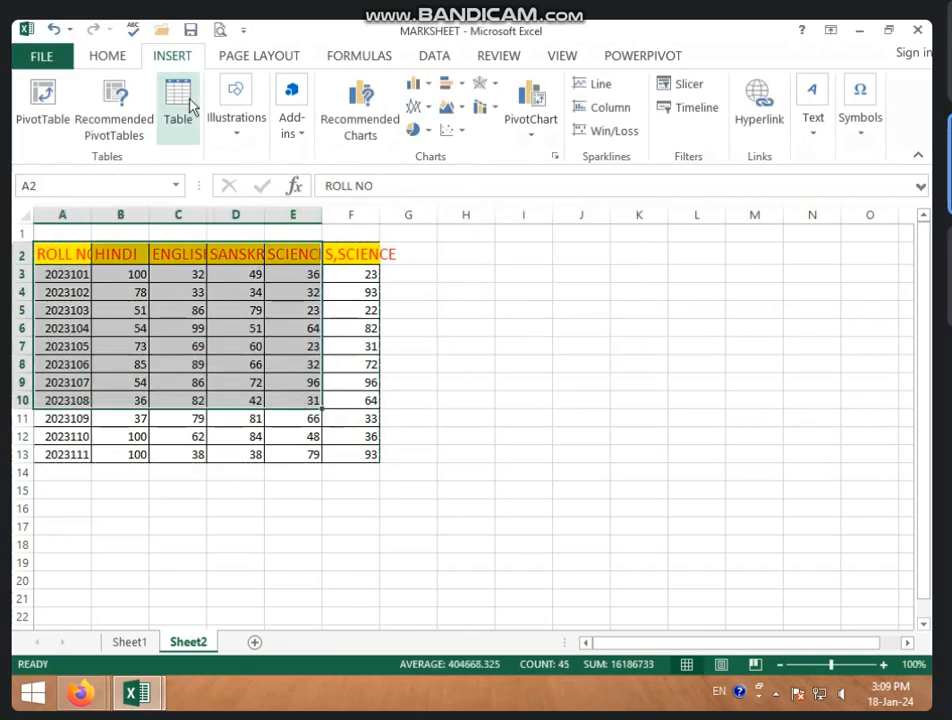
click(184, 102)
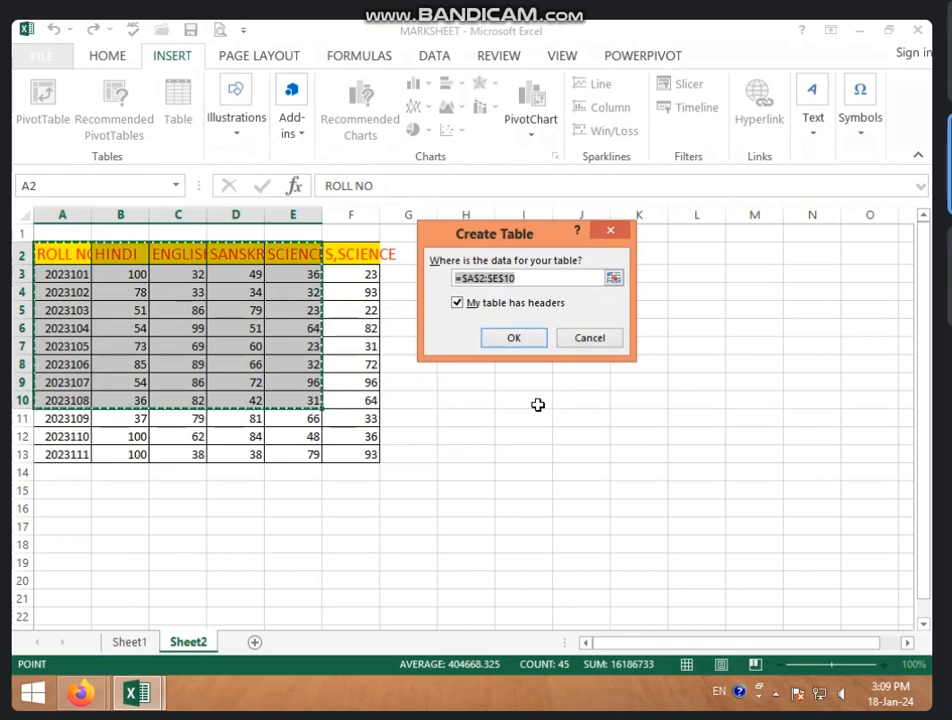
click(596, 340)
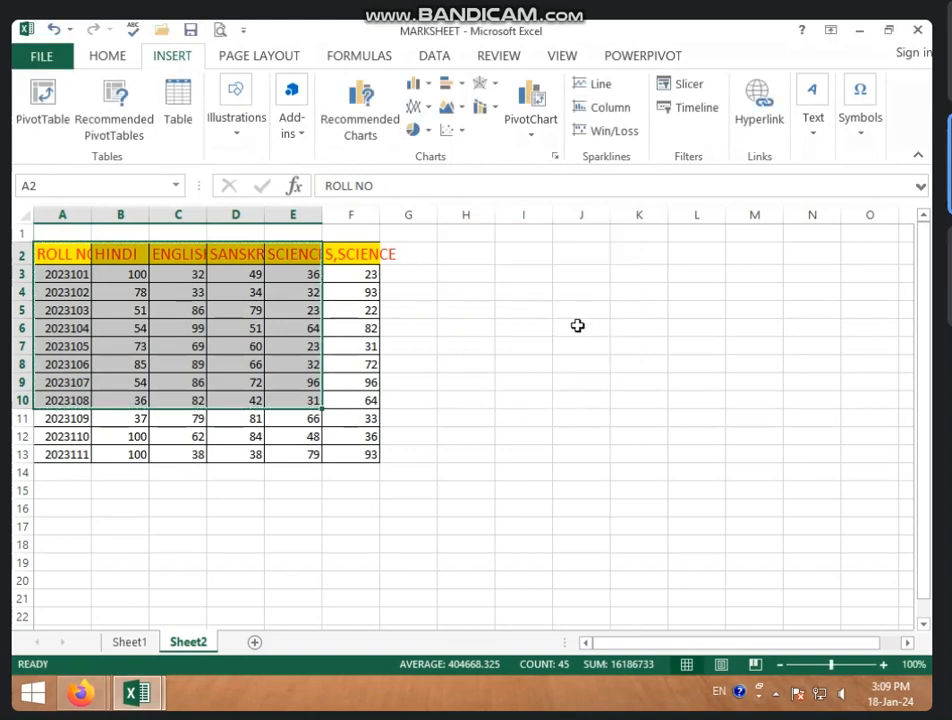
Convert the marks range A2:F13 on Sheet2 into a table with headers.
click(320, 365)
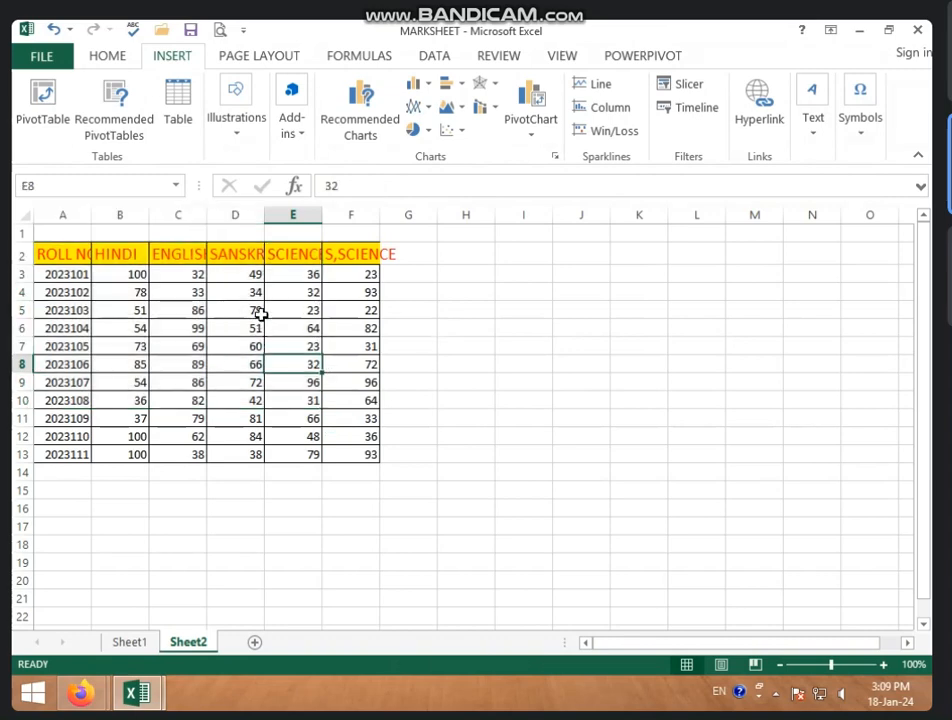
click(195, 361)
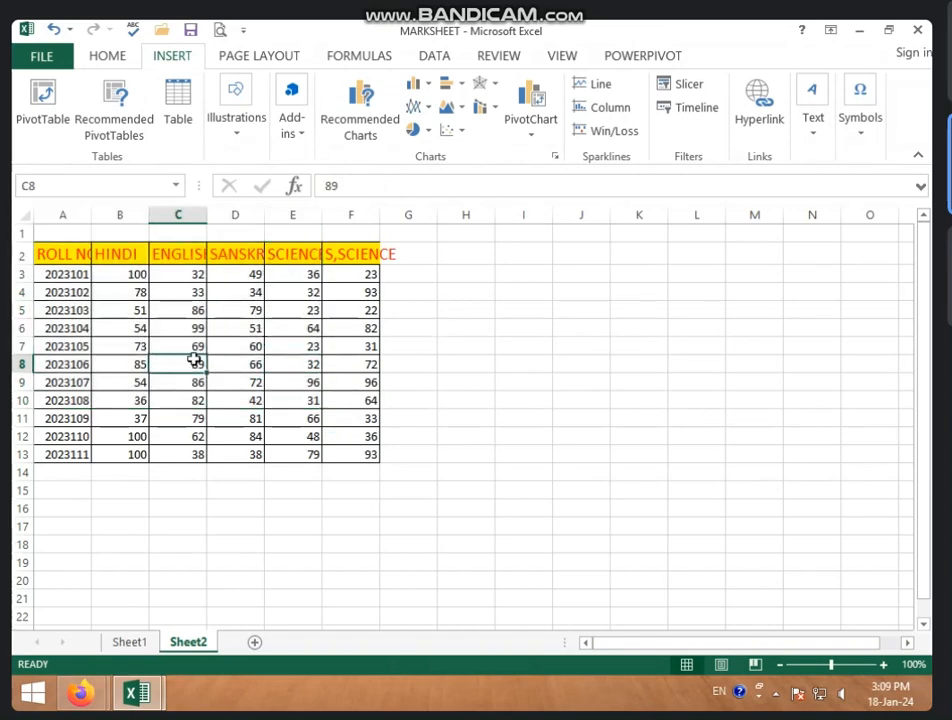
click(196, 341)
click(185, 120)
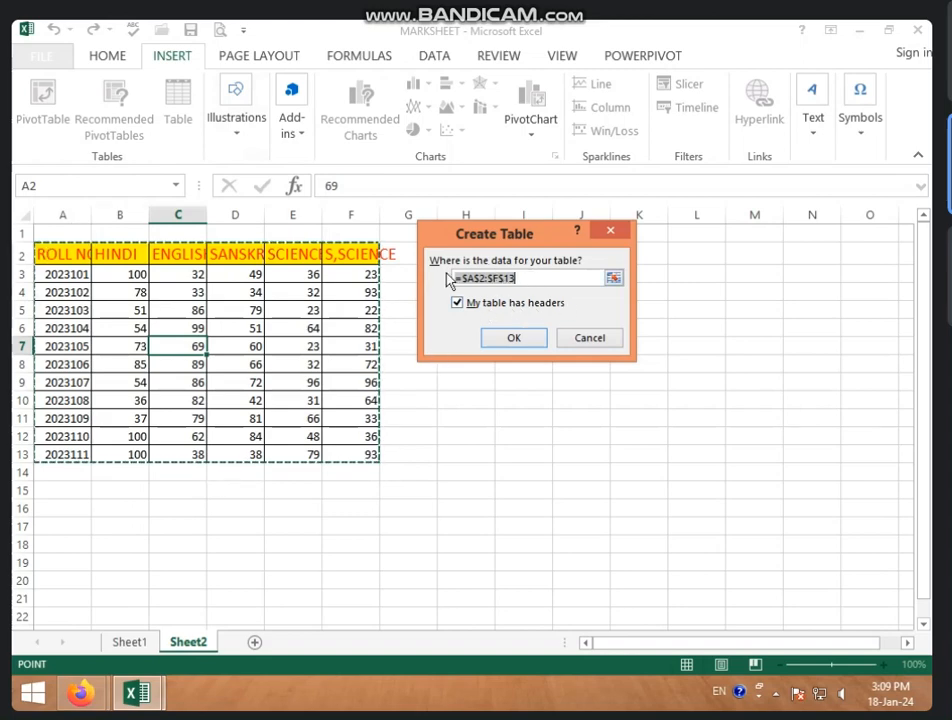
click(512, 338)
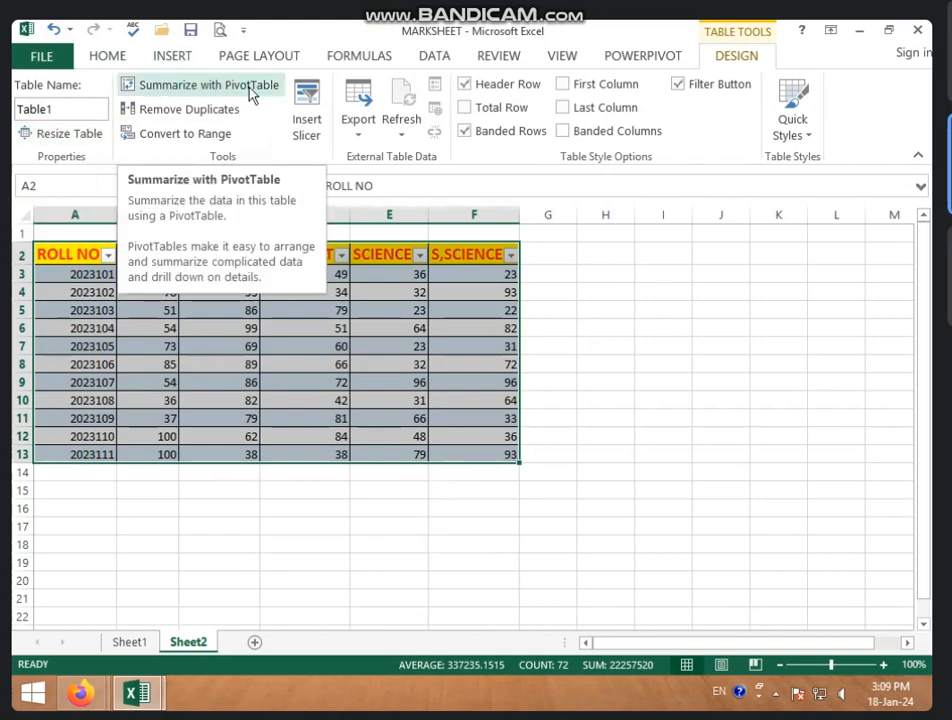
Summarize Table1 with a PivotTable placed on a new worksheet.
click(170, 60)
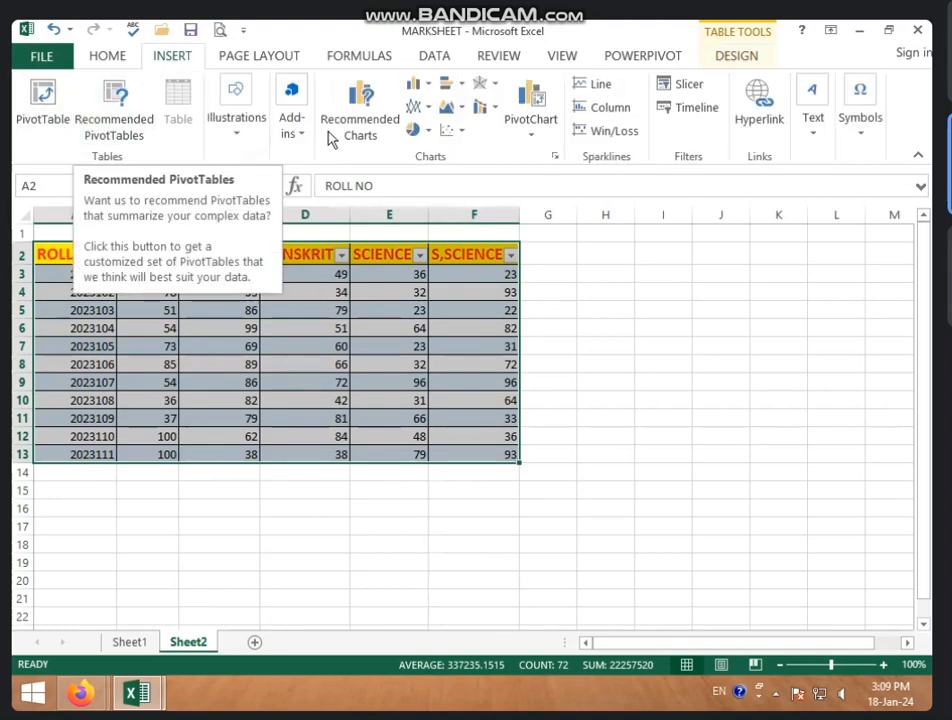
click(735, 55)
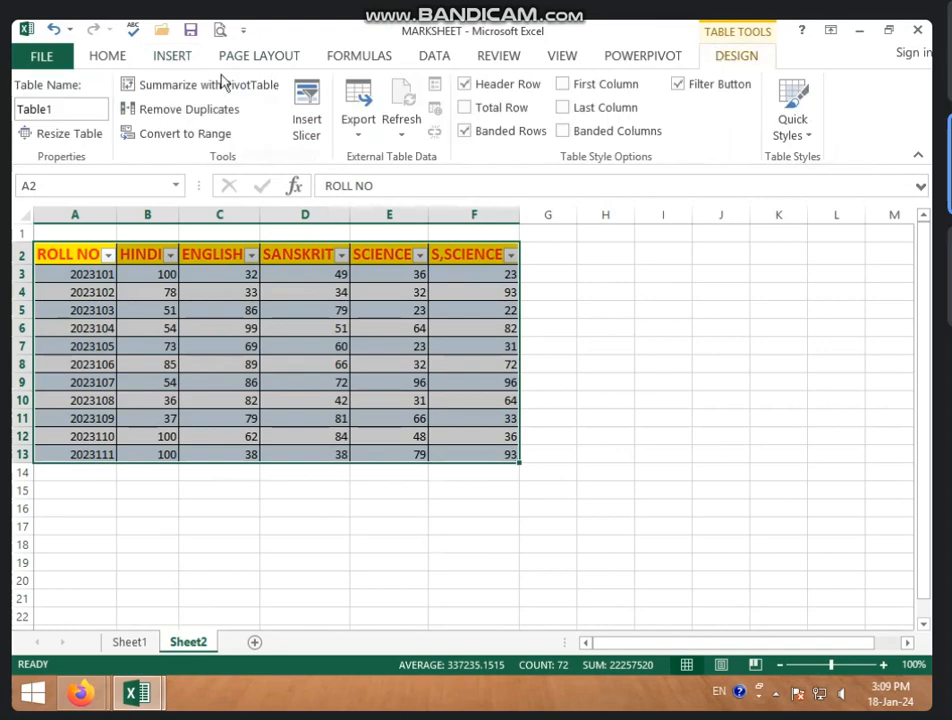
click(170, 89)
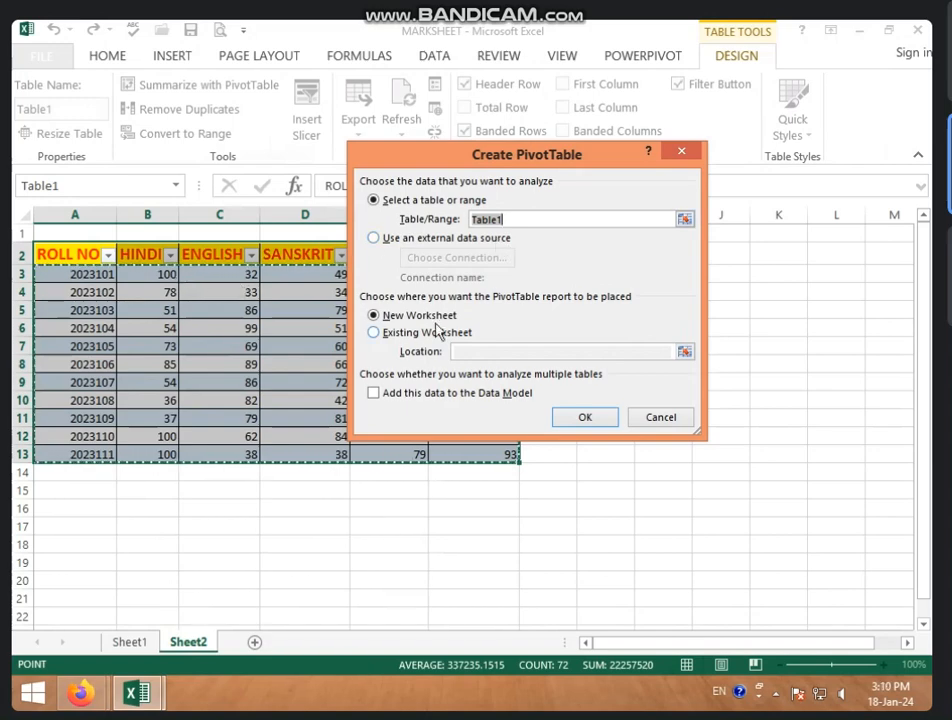
click(587, 418)
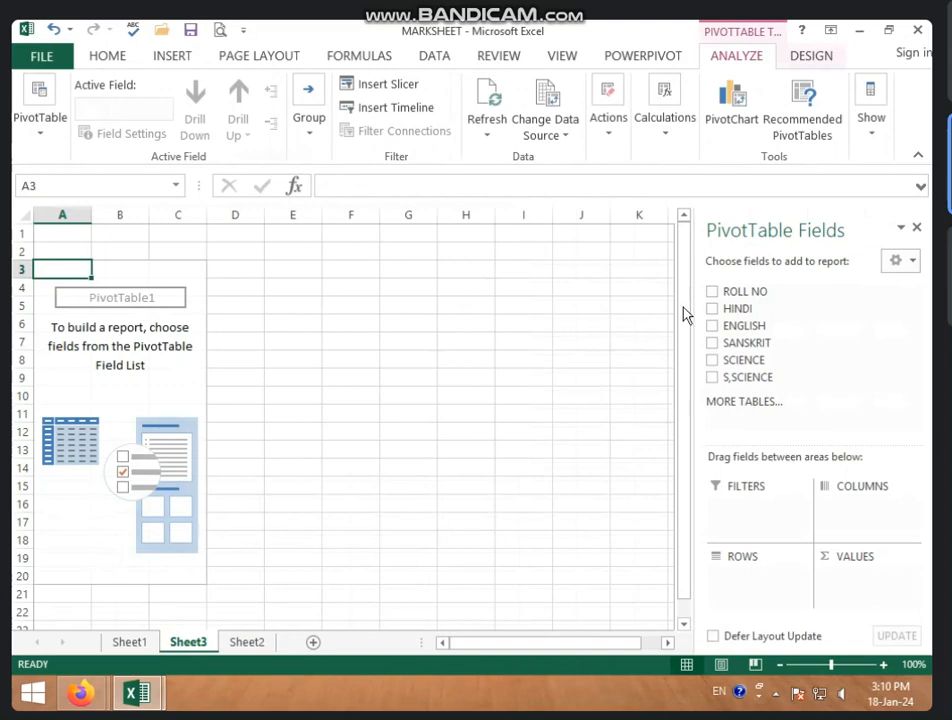
Lay out the PivotTable with ROLL NO as rows and the sums of HINDI and S,SCIENCE as values.
click(712, 292)
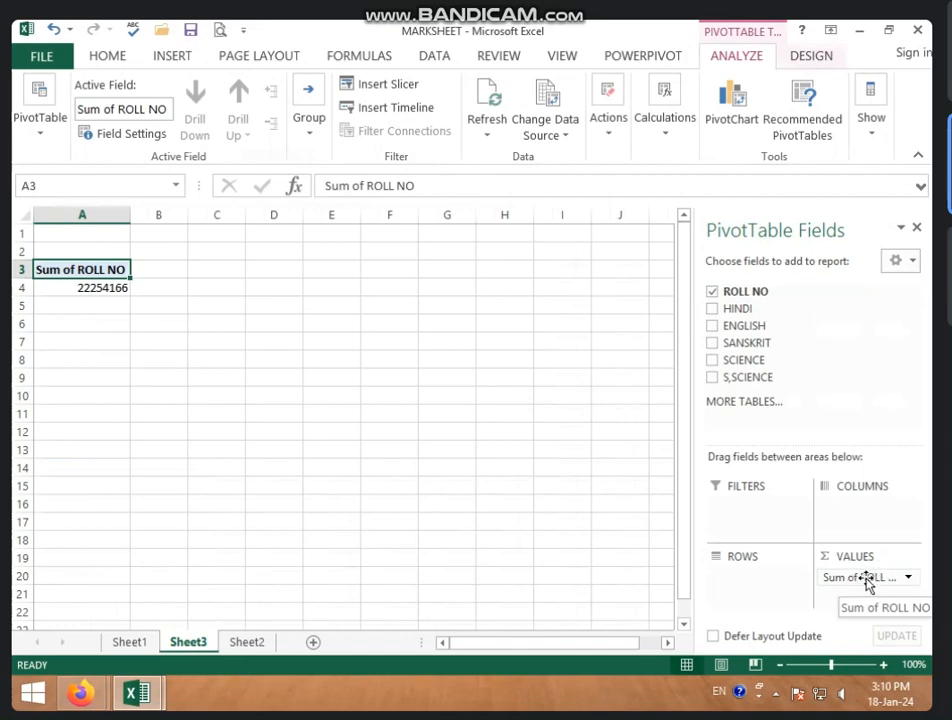
drag(867, 580, 748, 591)
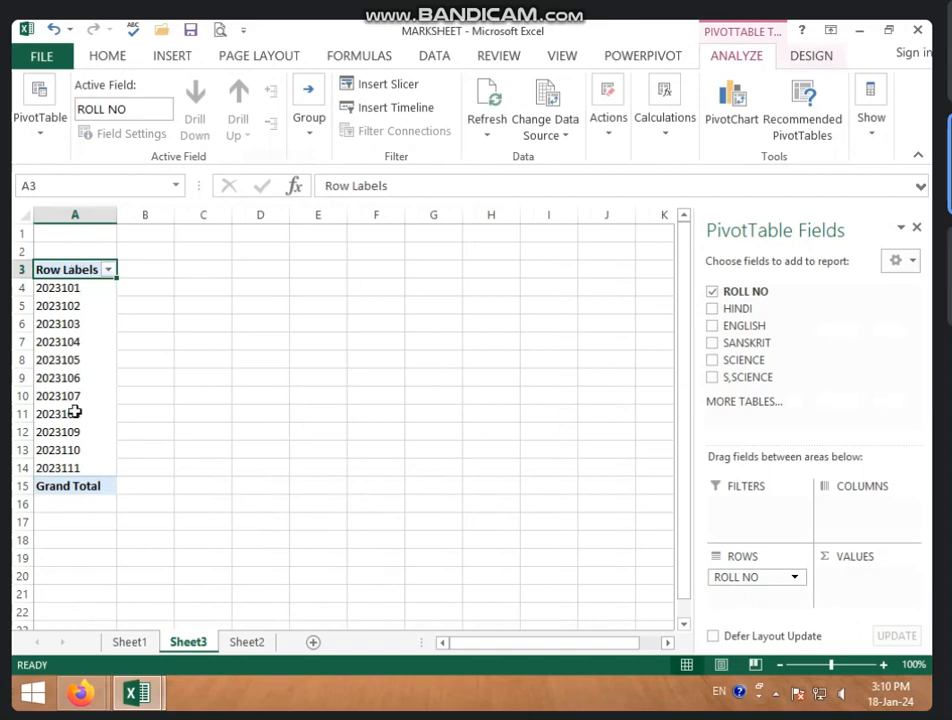
click(712, 310)
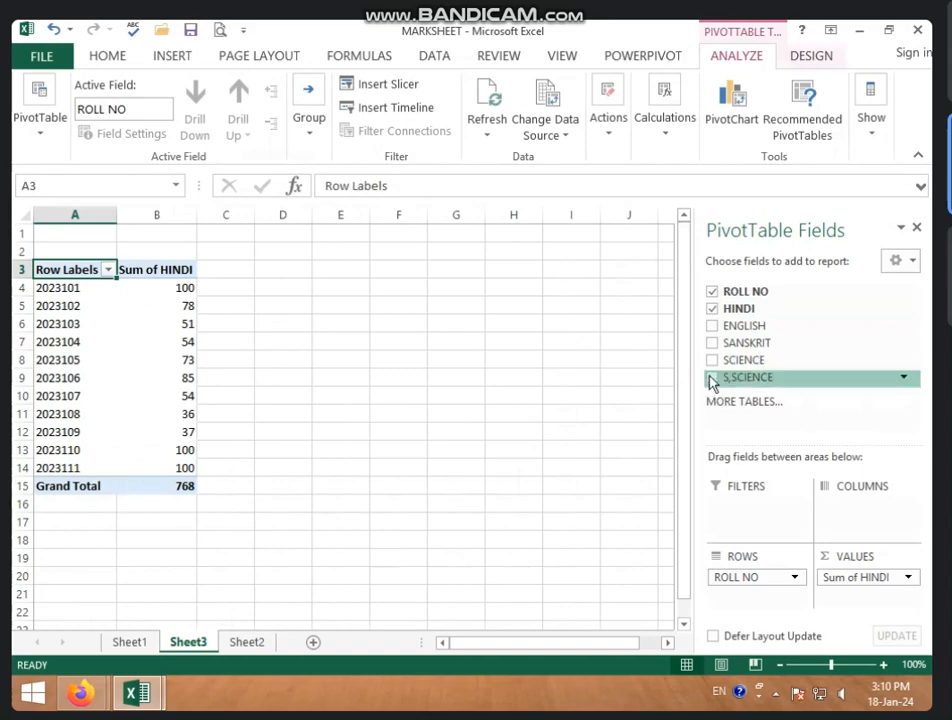
scroll(724, 378, down, 4)
scroll(778, 376, up, 3)
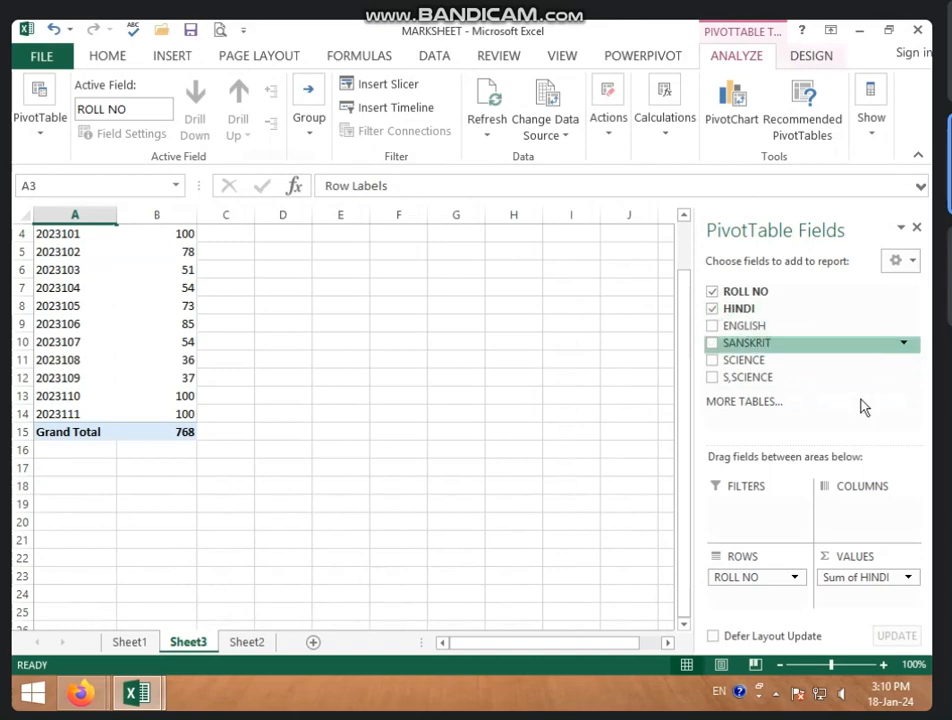
click(712, 378)
scroll(363, 340, up, 1)
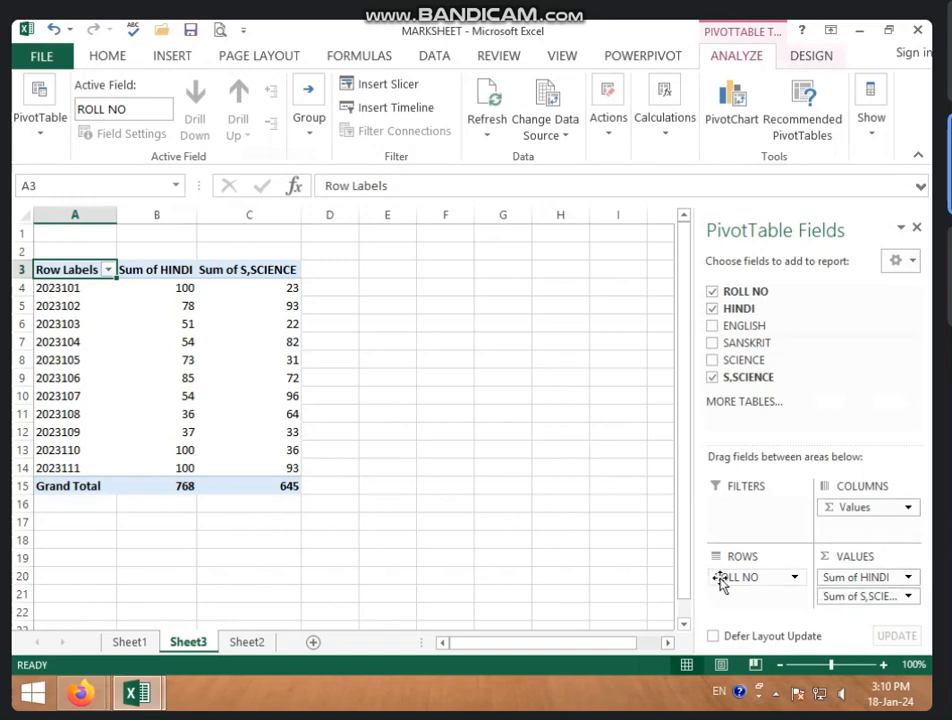
Make ROLL NO the PivotTable's report filter instead of a row field and filter it to 2023101, 2023105 and 2023106.
drag(726, 577, 745, 520)
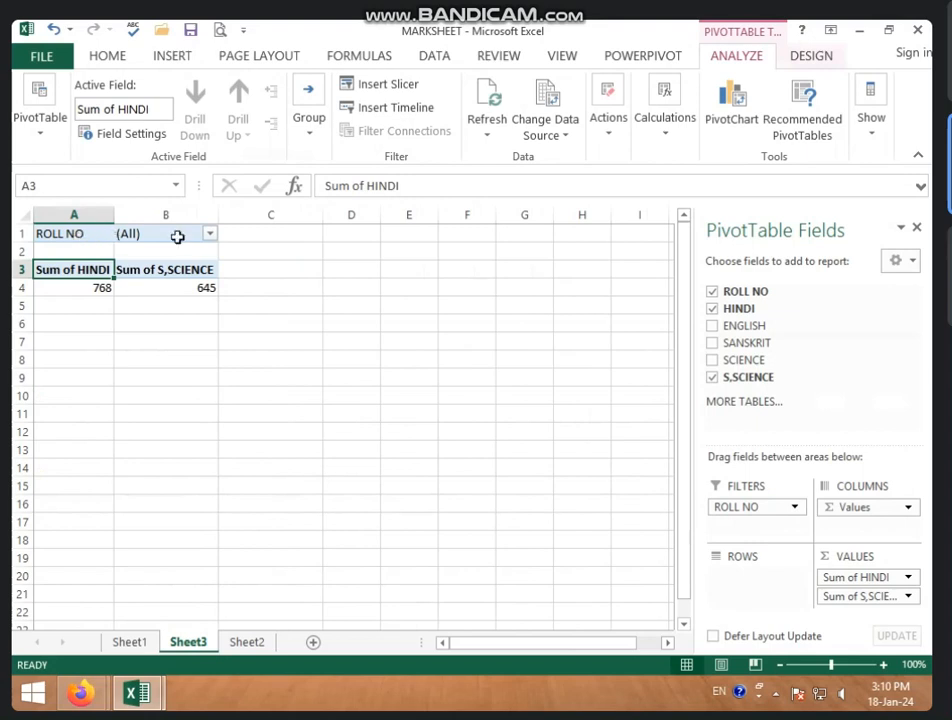
click(210, 234)
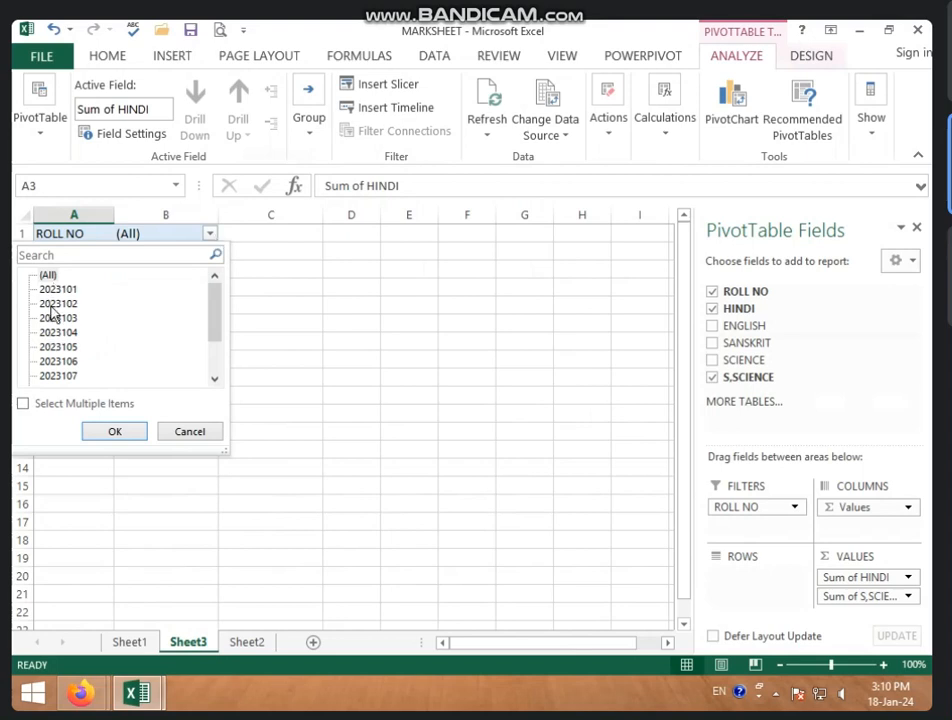
click(40, 403)
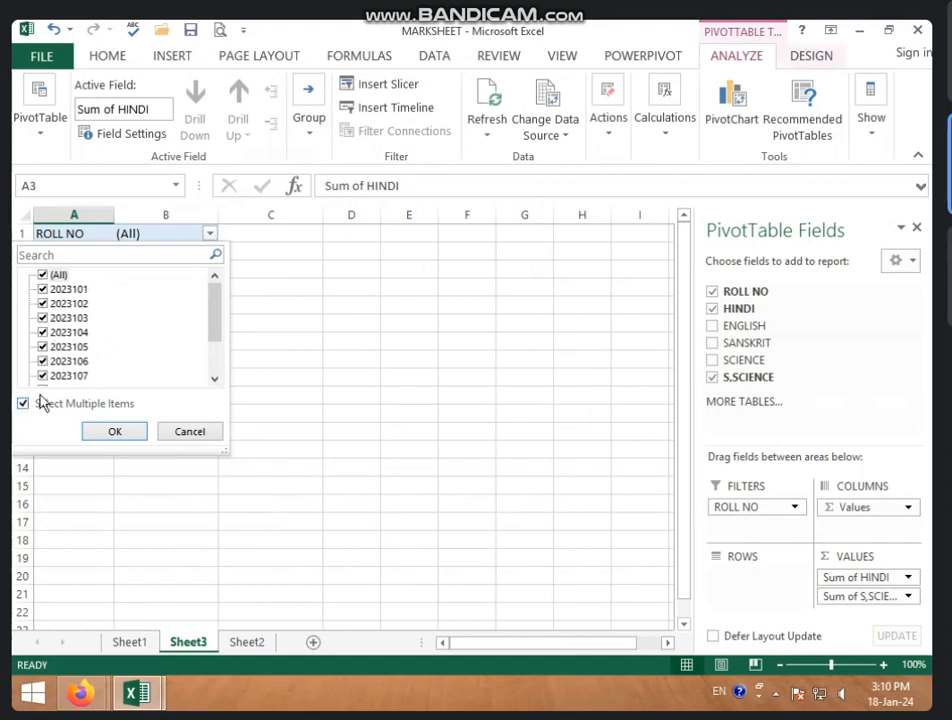
click(44, 276)
click(43, 289)
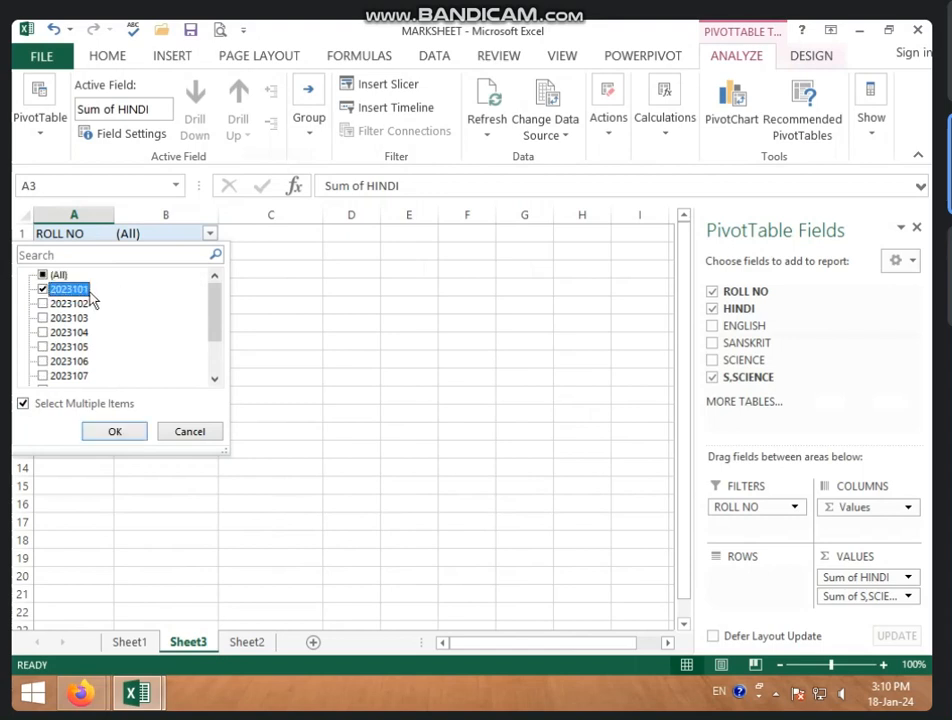
click(43, 347)
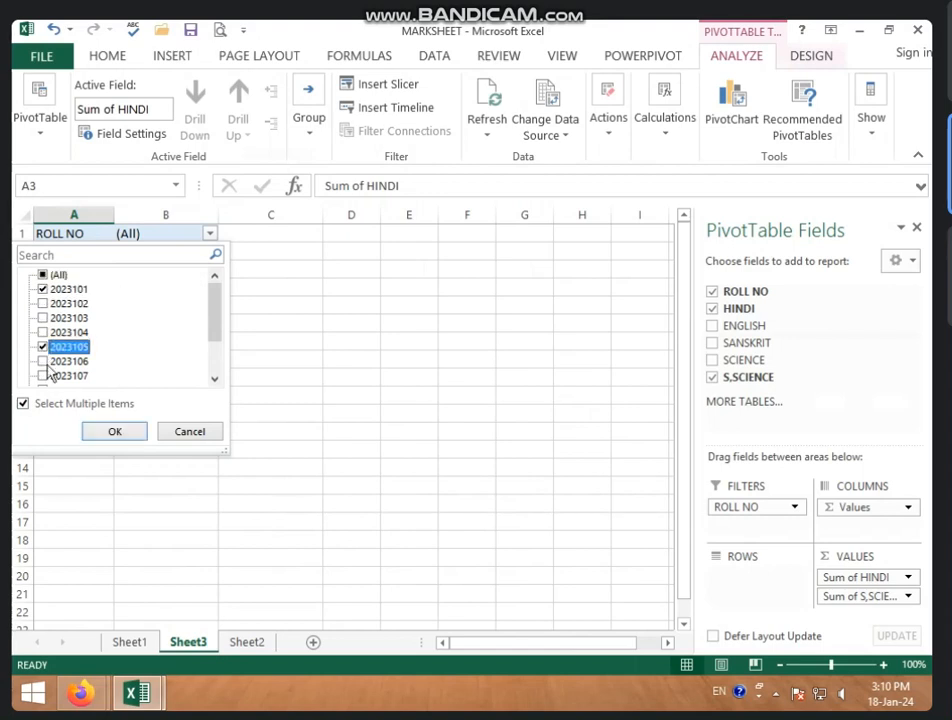
click(45, 362)
click(115, 431)
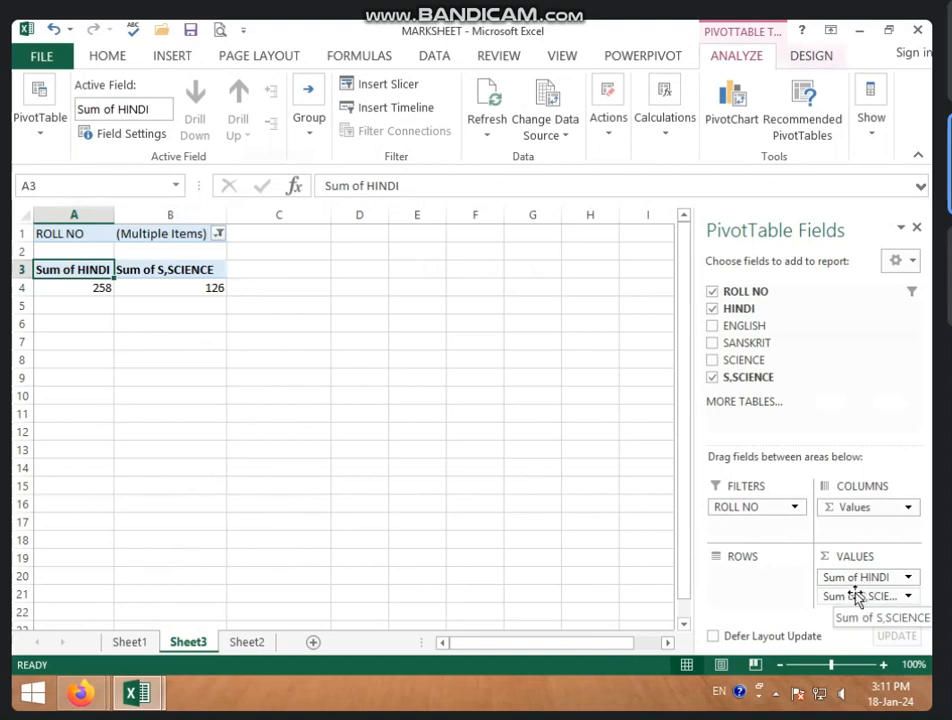
Move HINDI and S,SCIENCE from the PivotTable's values to its rows, with HINDI above S,SCIENCE.
drag(852, 578, 759, 585)
drag(866, 580, 758, 600)
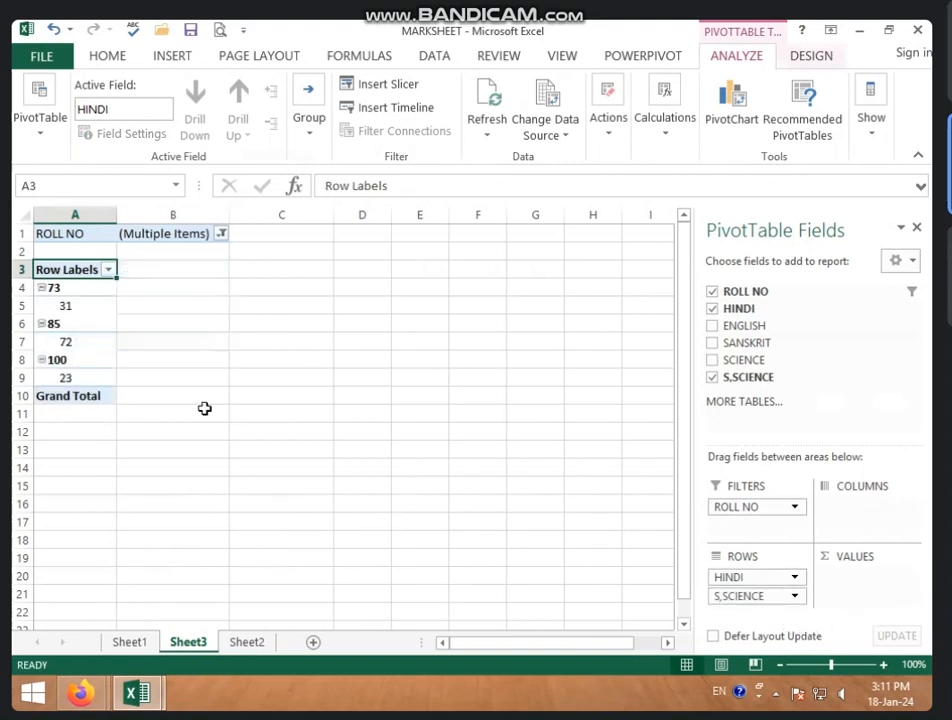
click(83, 289)
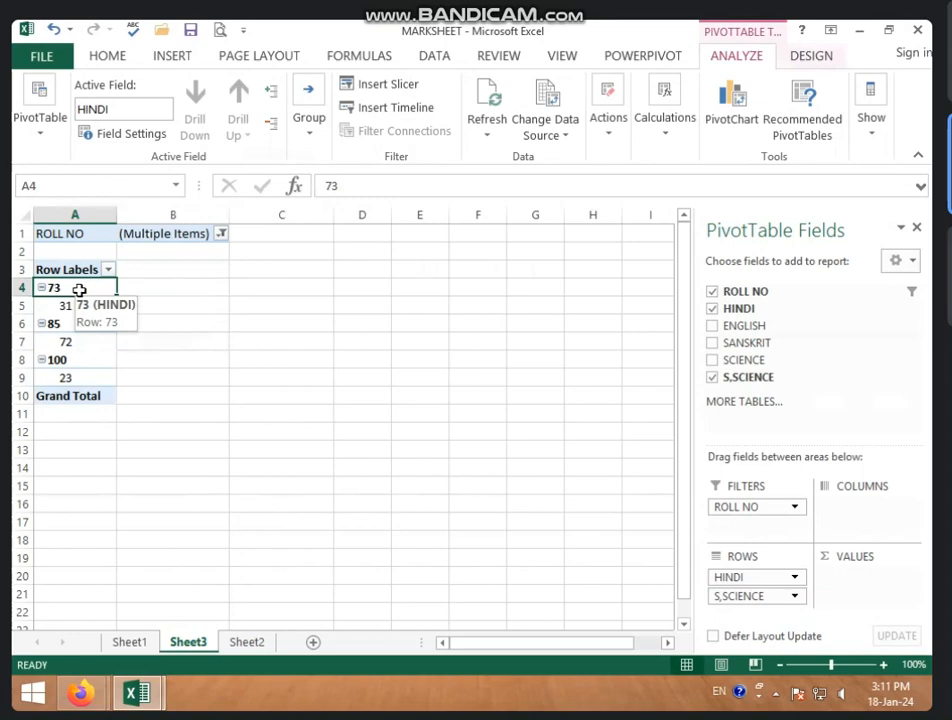
click(91, 306)
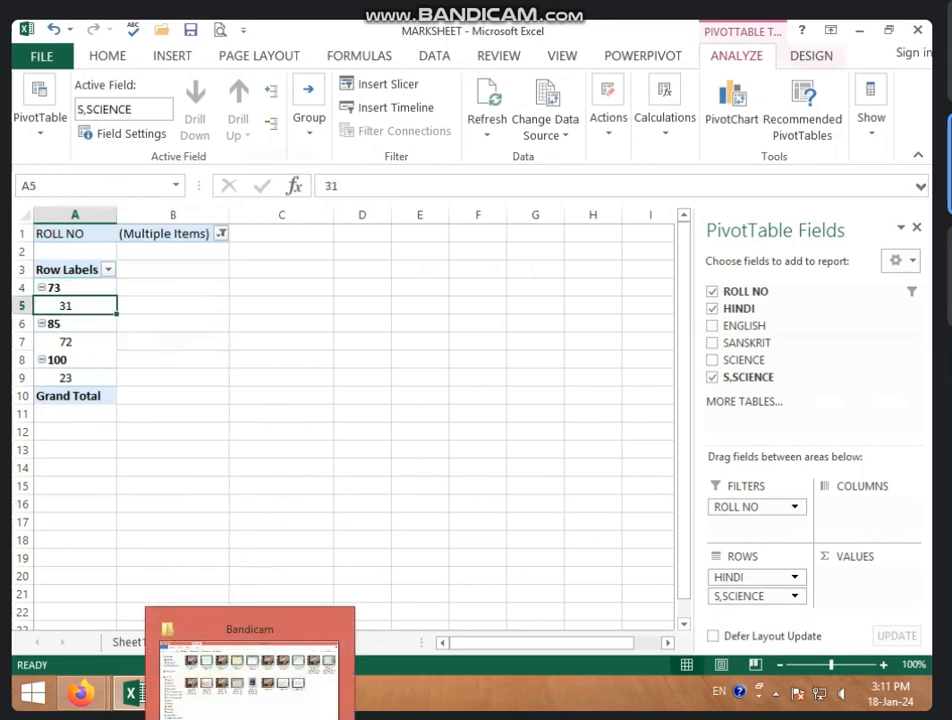
Run Remove Duplicates on Table1 in Sheet2 with all columns included and headers recognized.
key(ctrl+Page_Down)
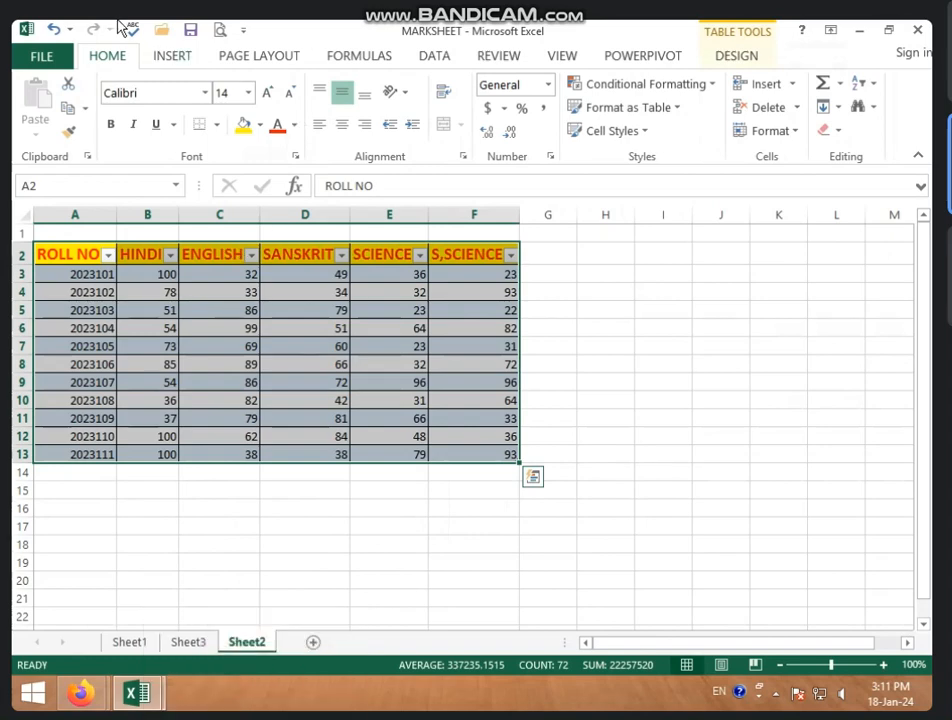
click(176, 58)
click(744, 62)
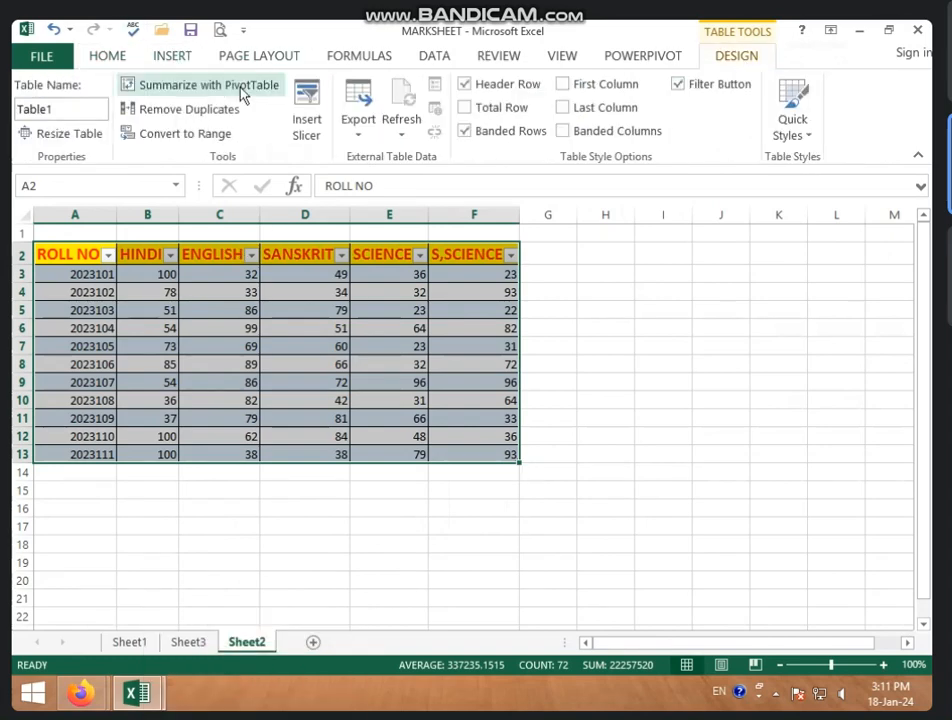
click(221, 118)
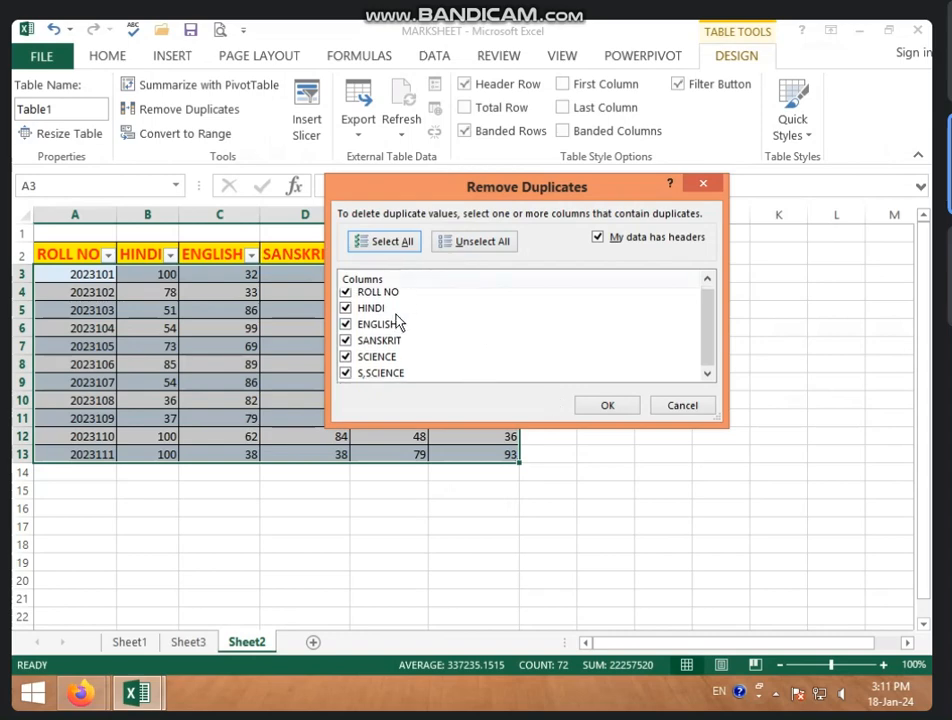
scroll(380, 373, down, 1)
click(618, 409)
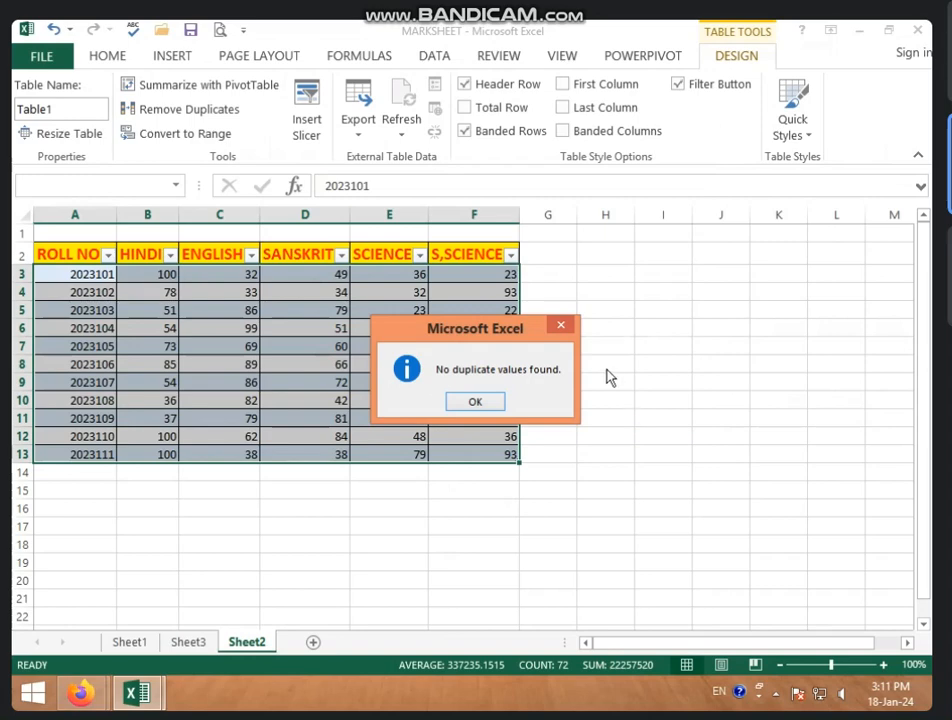
click(475, 401)
Create a duplicate record in Table1 by copying row 13 over row 12.
click(40, 455)
click(18, 455)
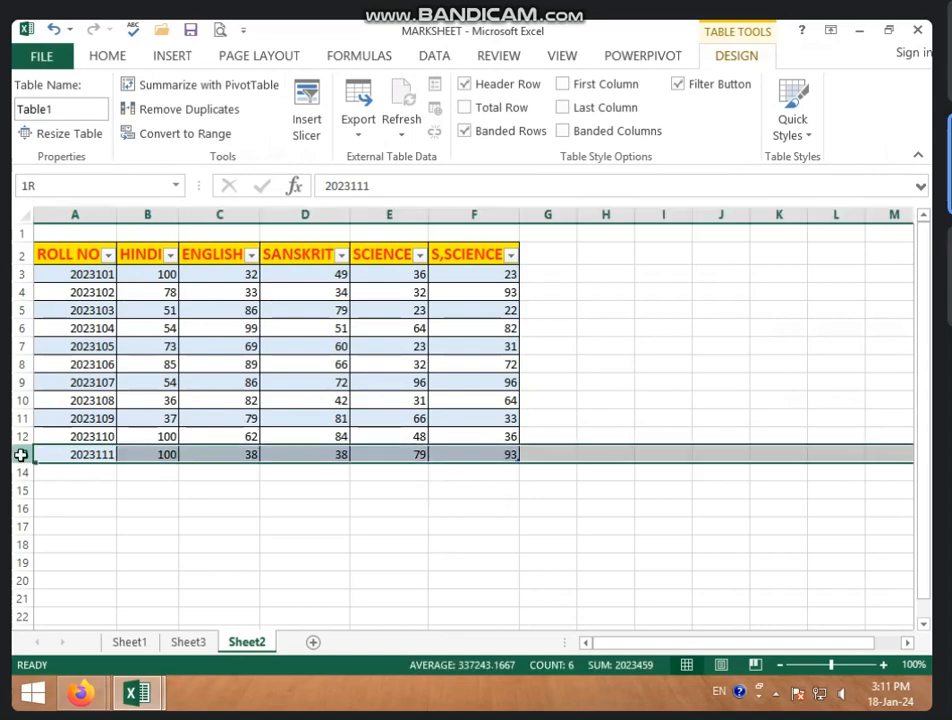
key(ctrl+c)
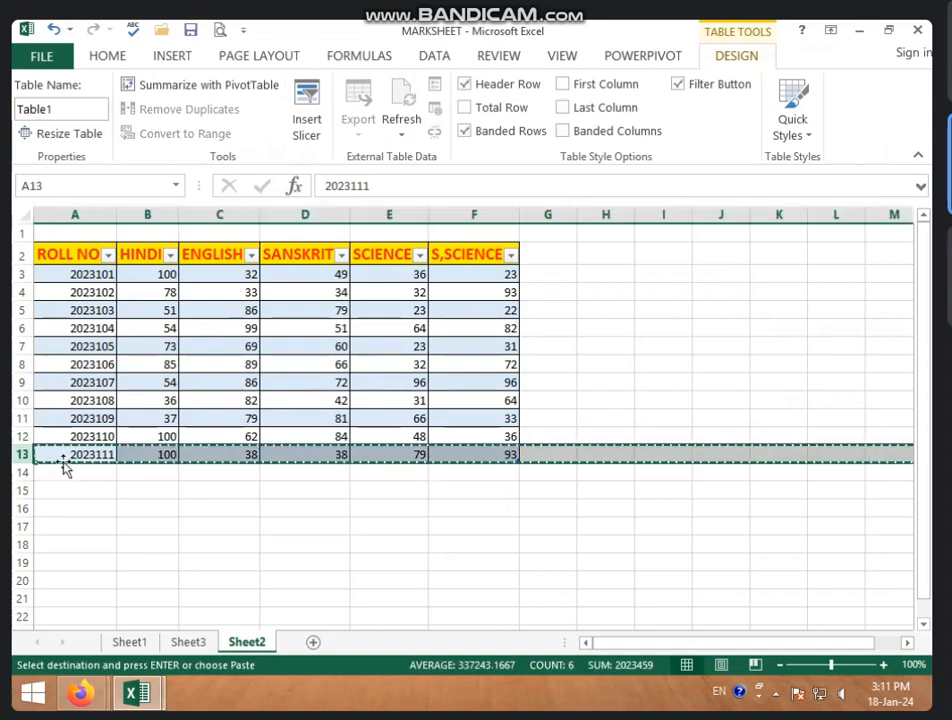
click(21, 436)
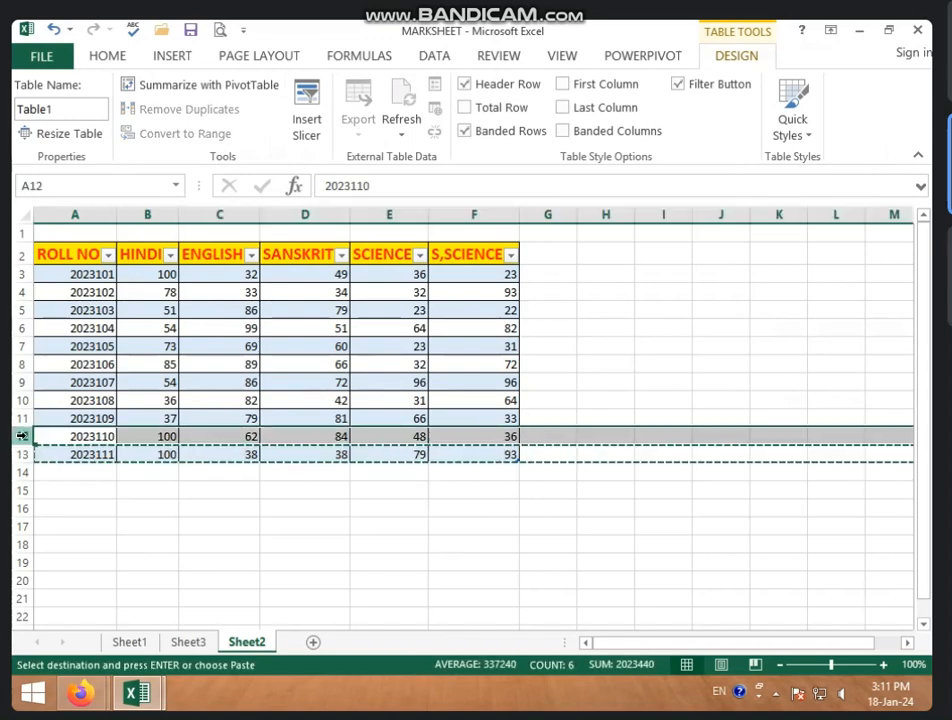
key(ctrl+v)
click(104, 490)
click(130, 418)
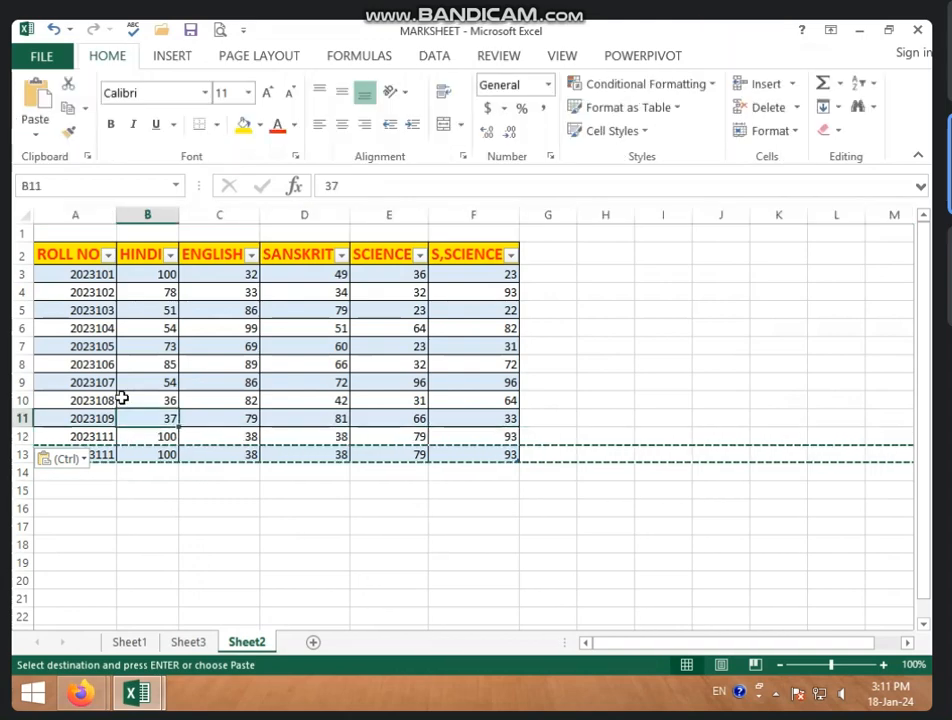
Remove the duplicated last record from Table1, comparing all columns from ROLL NO to S,SCIENCE.
click(219, 310)
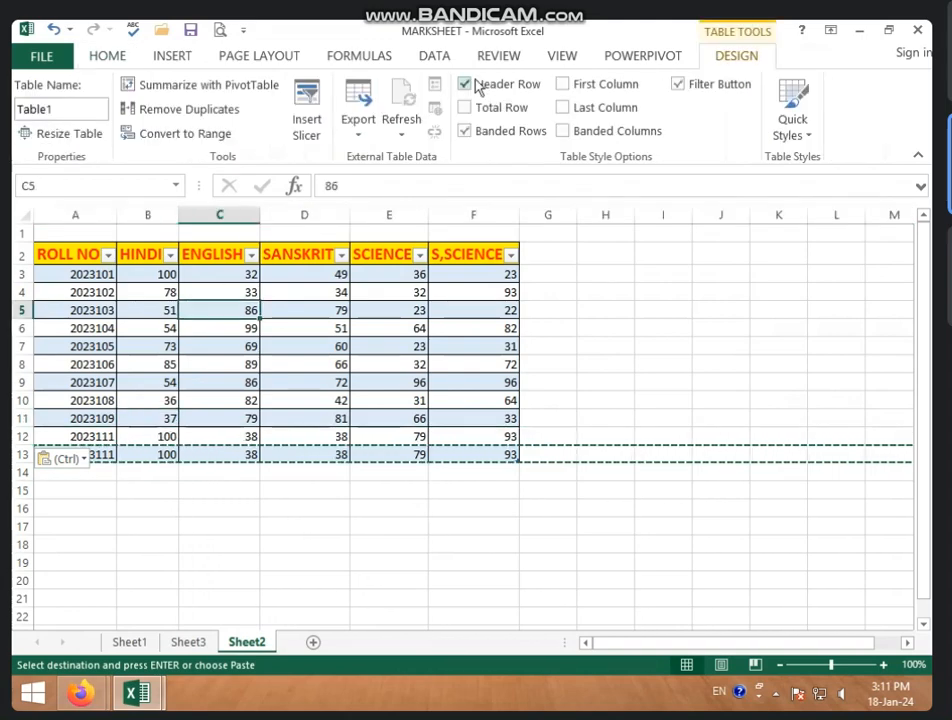
click(187, 110)
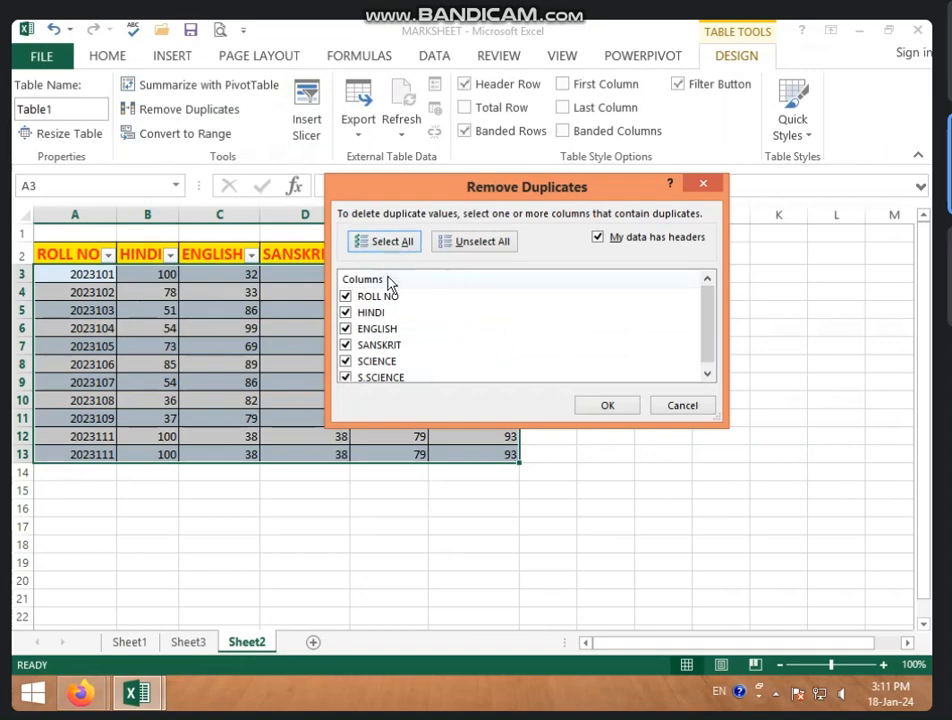
click(469, 243)
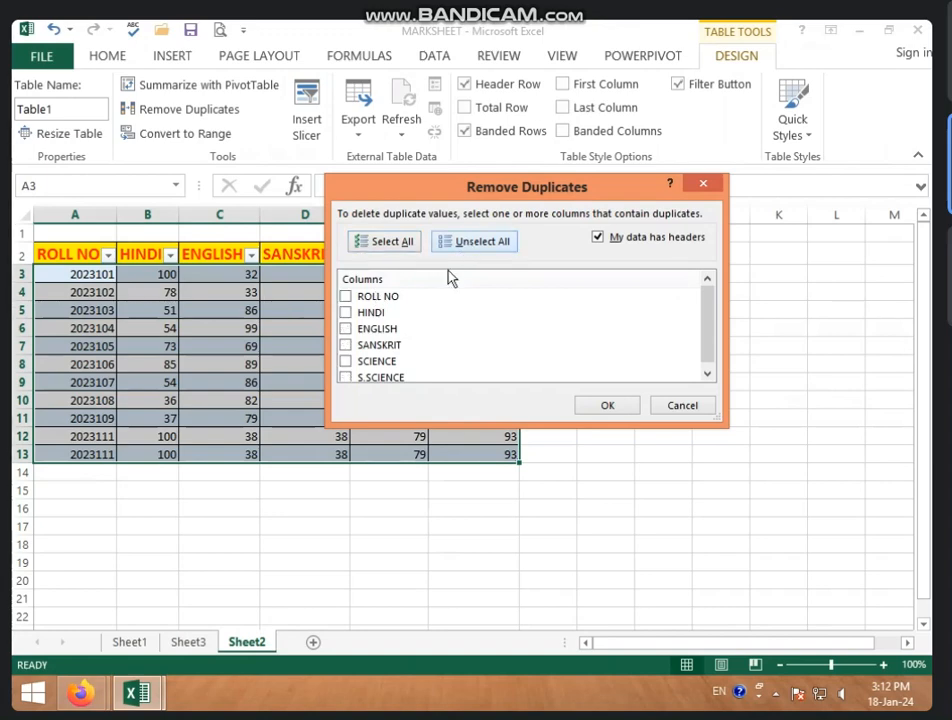
click(345, 313)
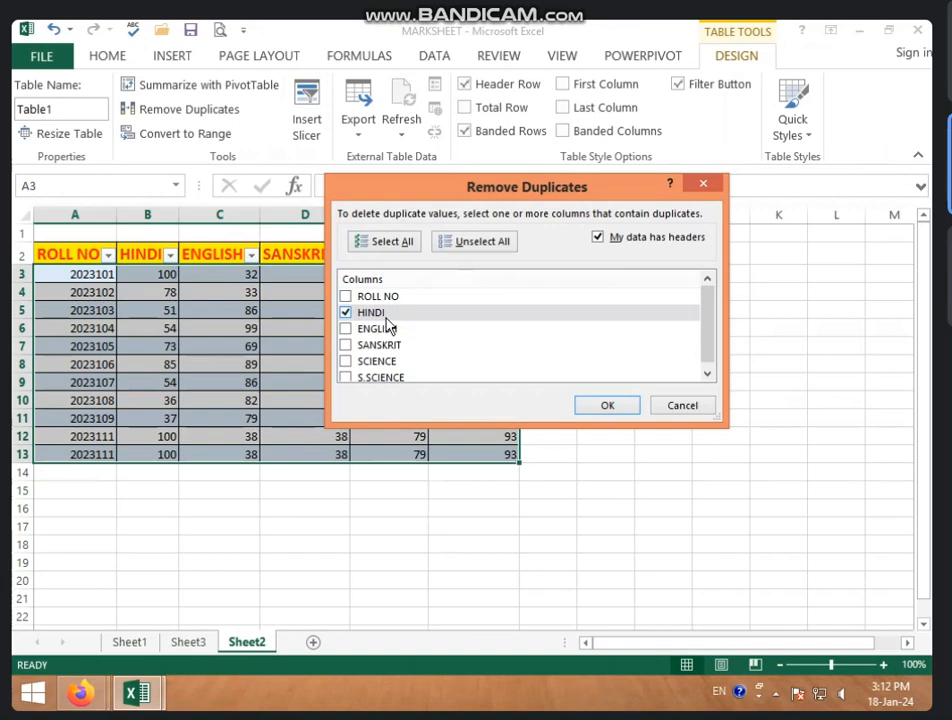
click(406, 250)
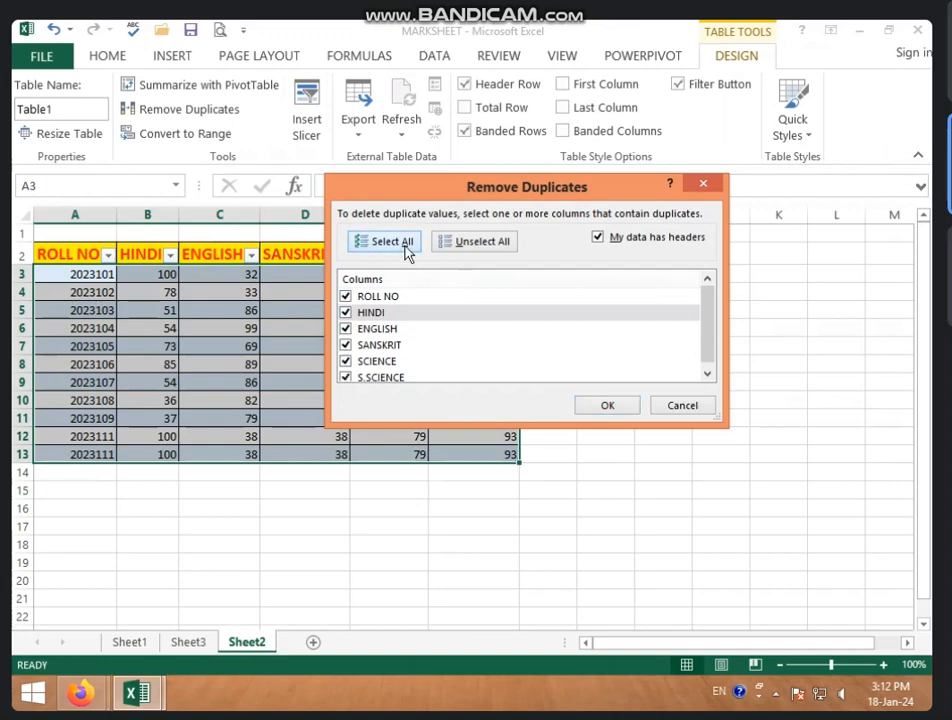
click(597, 405)
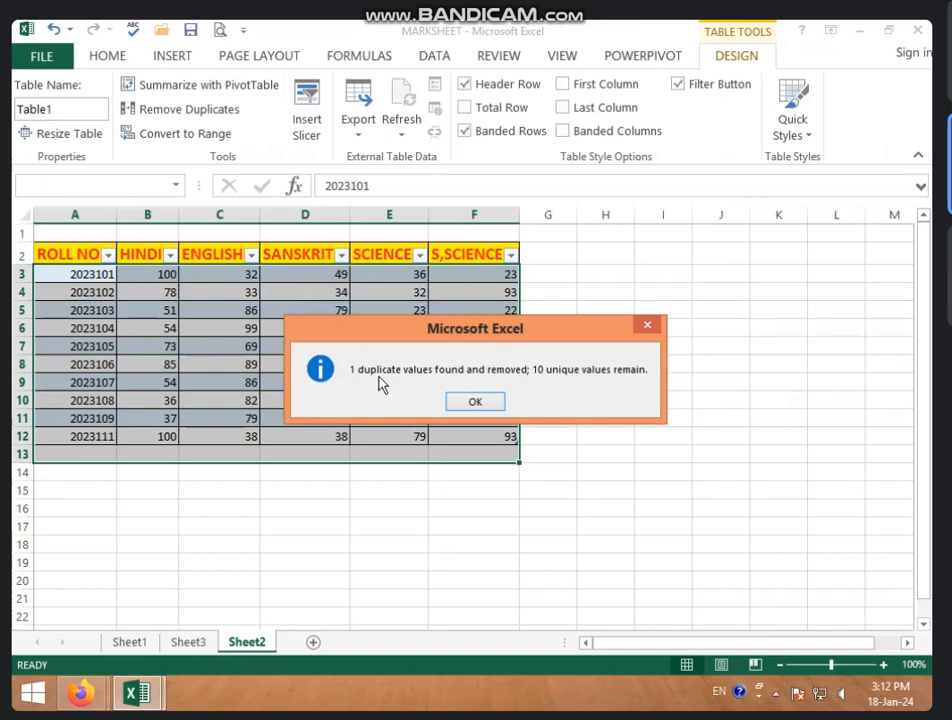
click(474, 401)
click(102, 454)
click(93, 434)
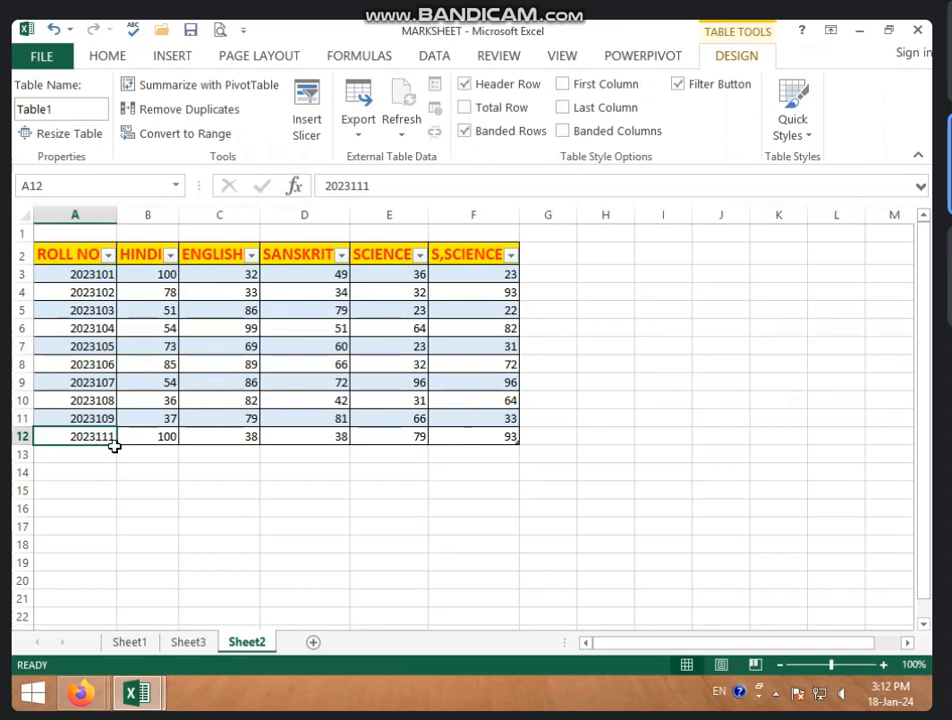
click(116, 443)
click(100, 436)
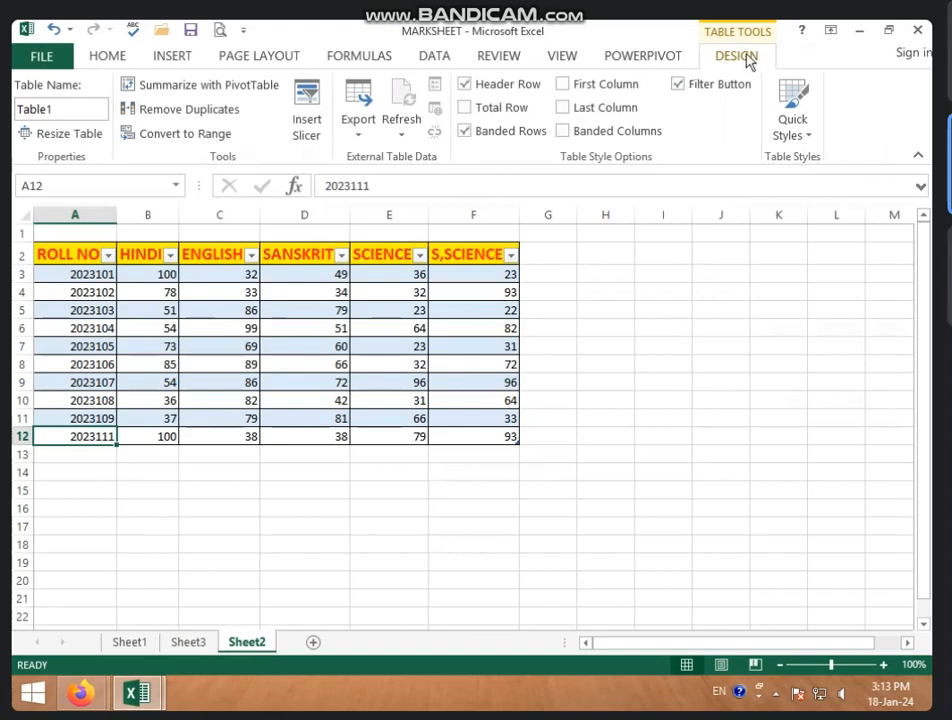
Convert Table1 on Sheet2 back to a normal range.
click(731, 261)
click(775, 328)
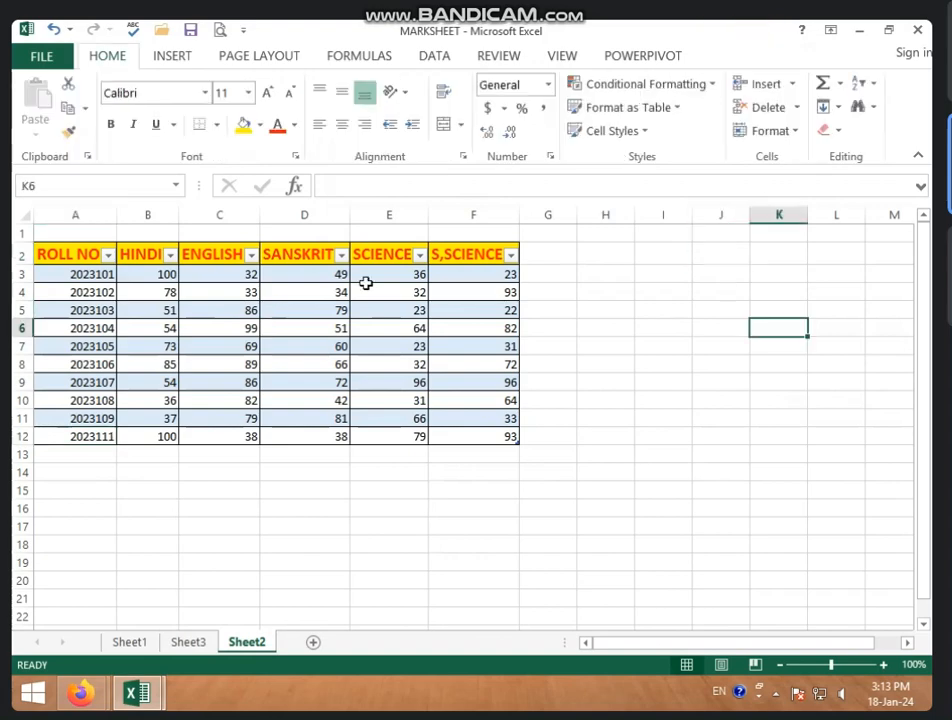
click(278, 308)
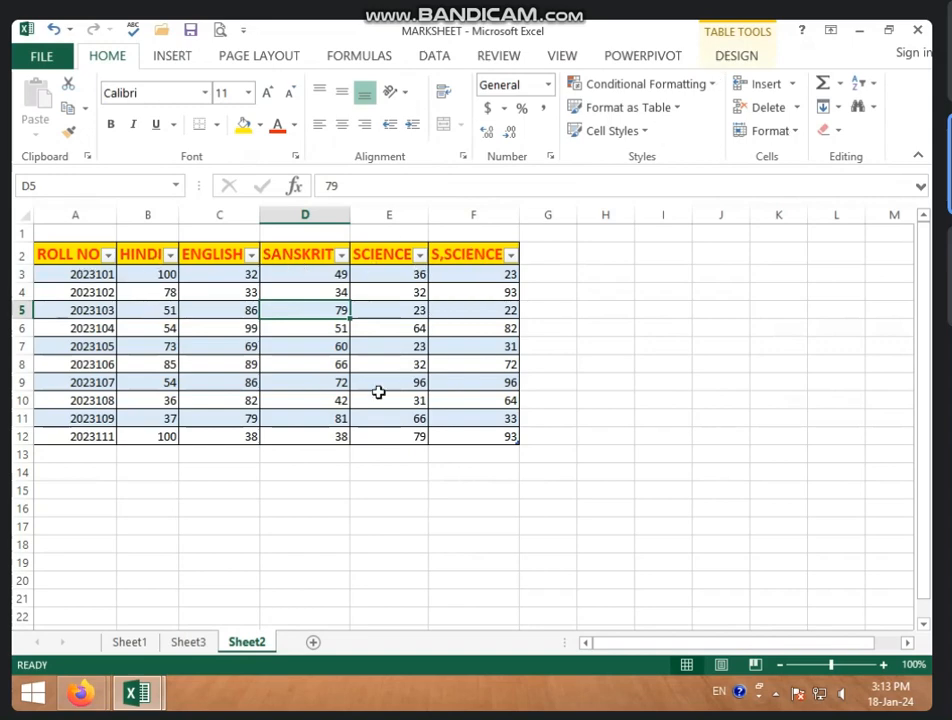
click(746, 56)
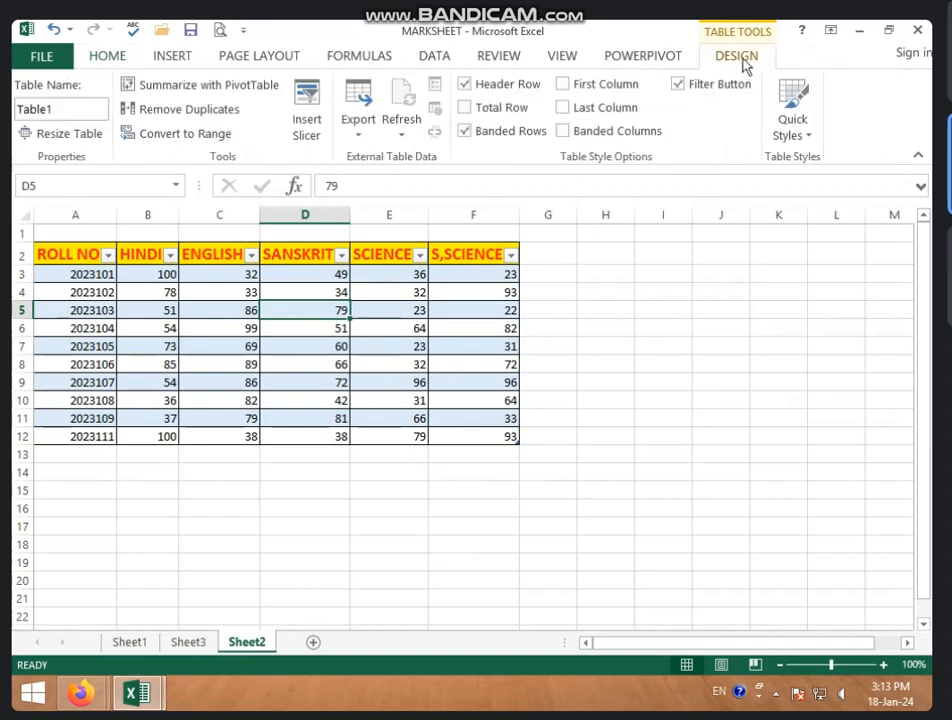
click(178, 140)
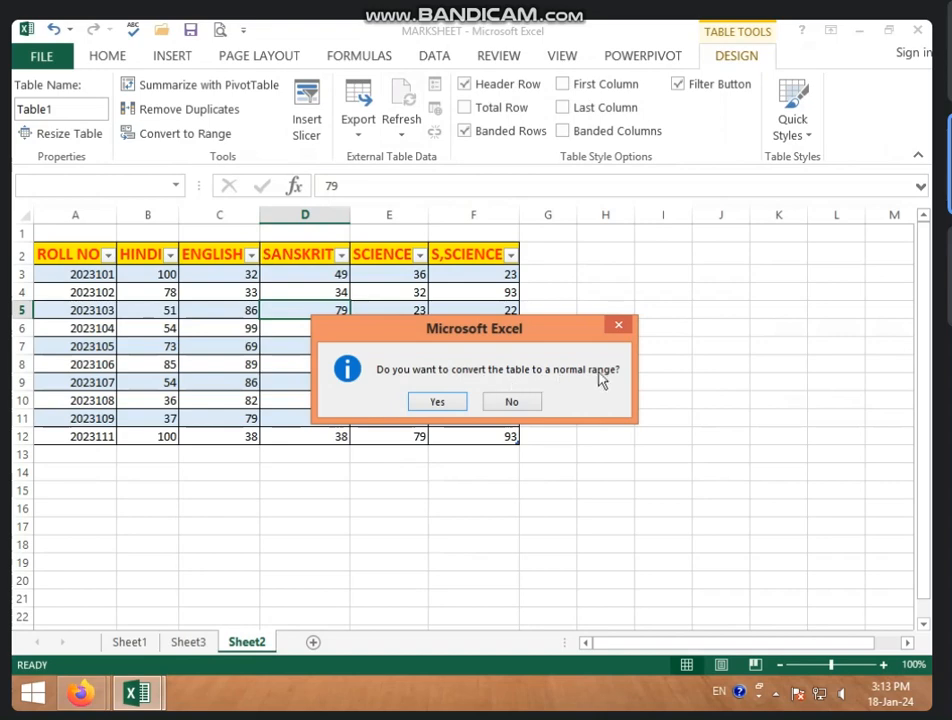
click(433, 405)
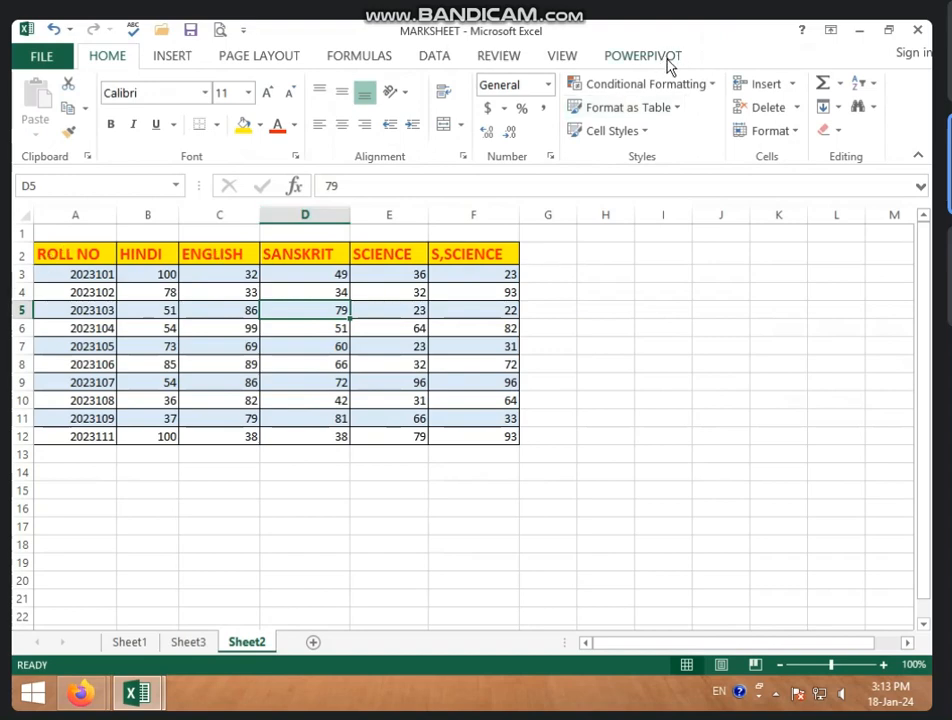
Apply the Normal cell style to the marks range A2:F12 to clear its table formatting.
click(778, 380)
drag(58, 254, 490, 436)
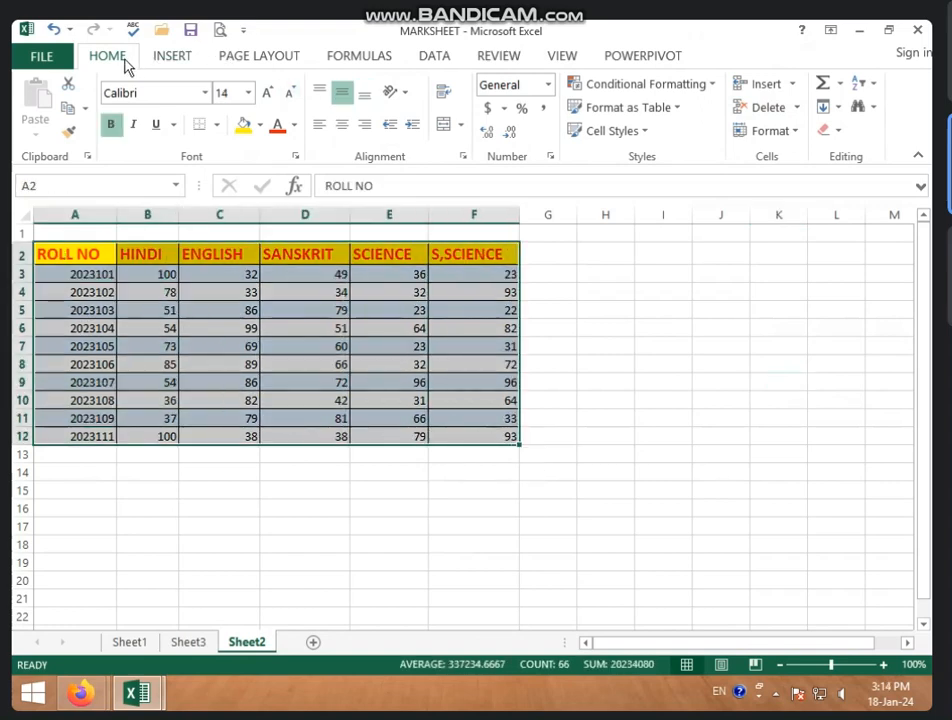
click(675, 110)
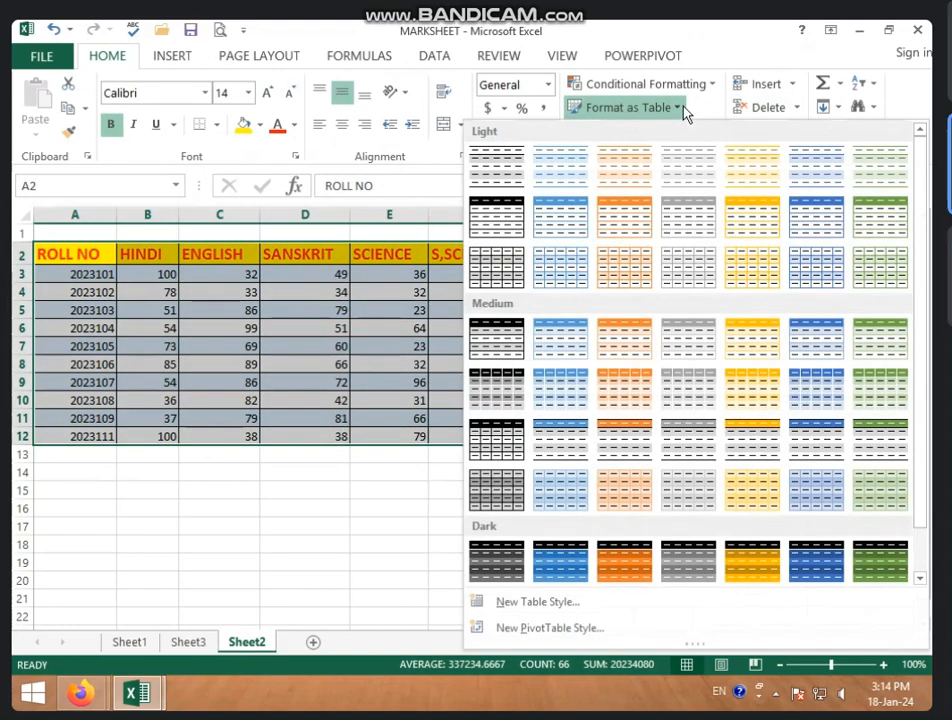
click(676, 110)
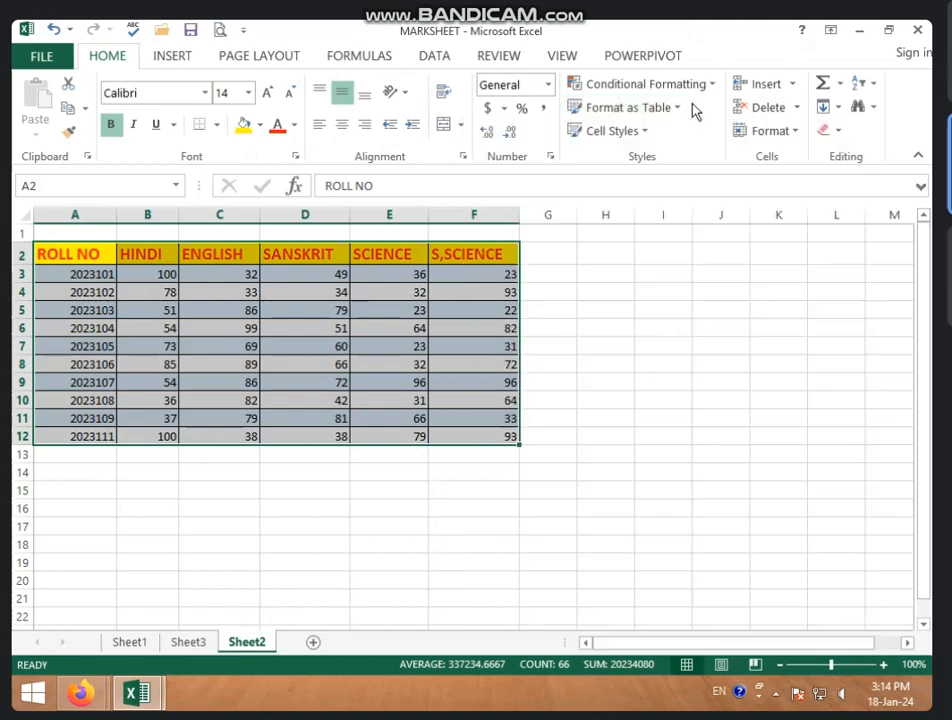
click(639, 132)
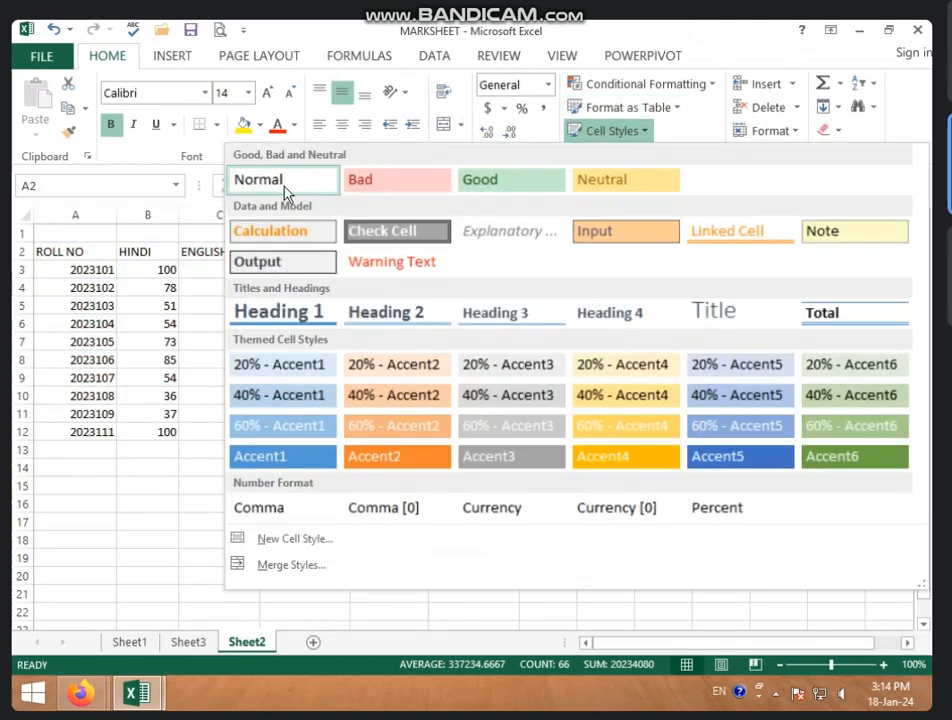
click(283, 186)
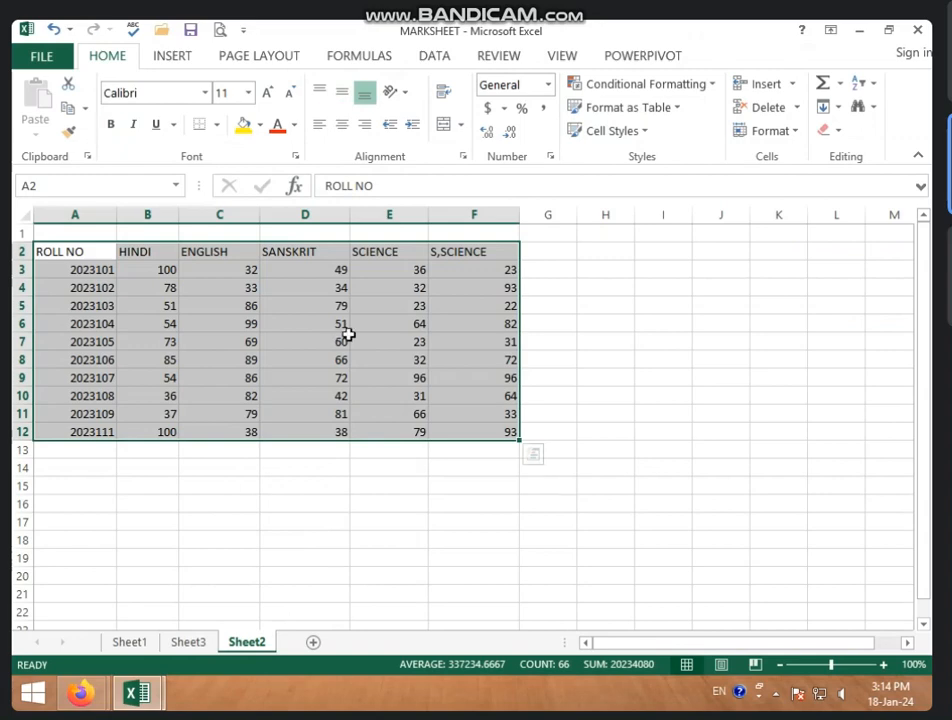
Undo the Normal cell style and the conversion of Table1 to a normal range.
key(ctrl+z)
key(ctrl+z)
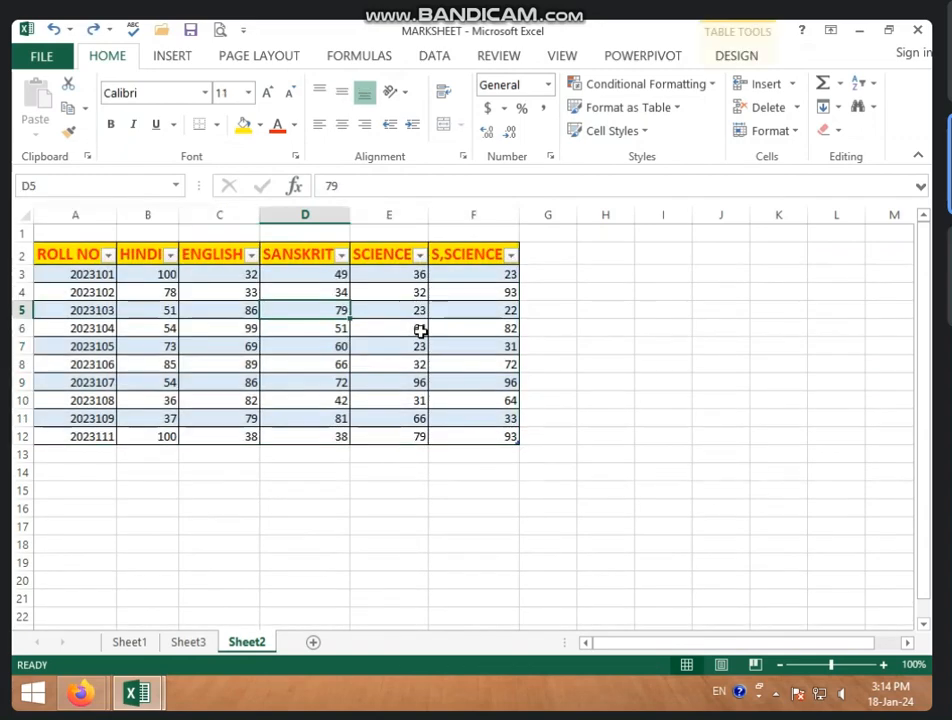
Insert a slicer for the ROLL NO column of Table1.
click(737, 57)
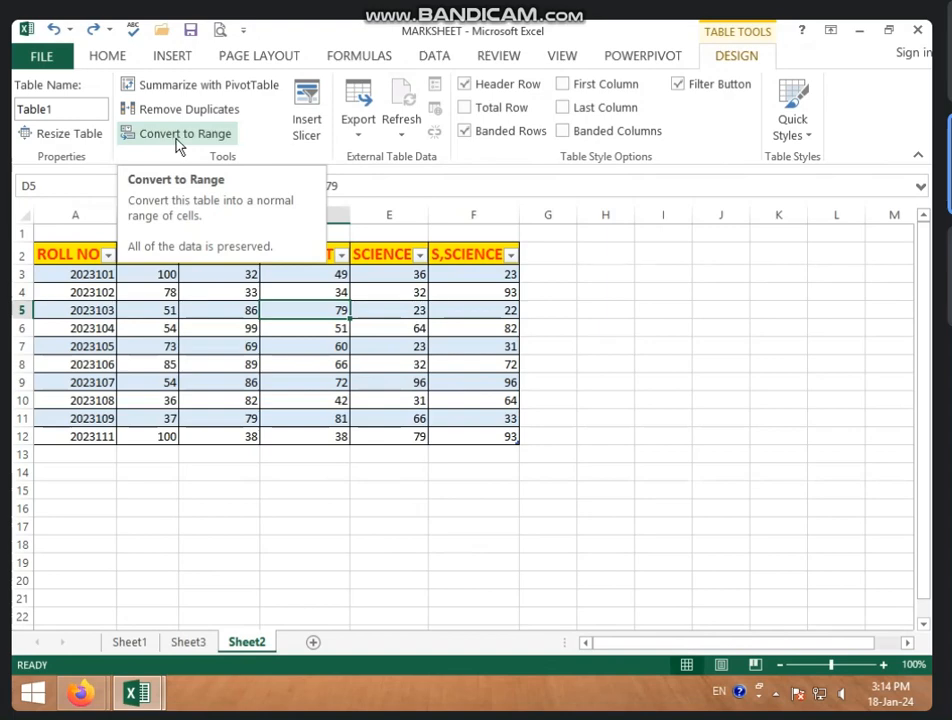
click(313, 140)
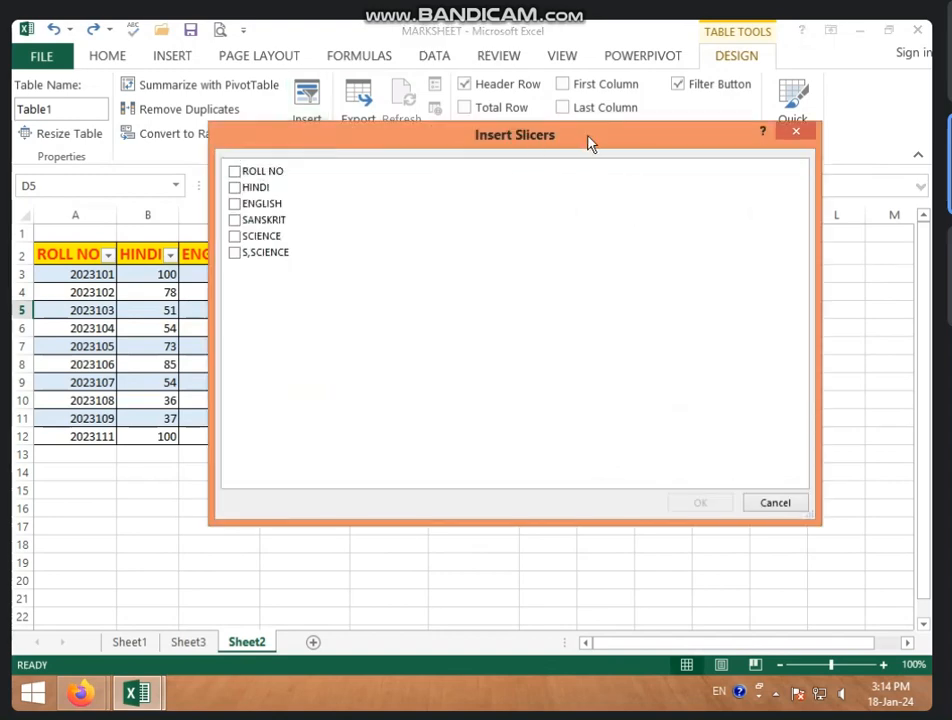
drag(512, 140, 440, 228)
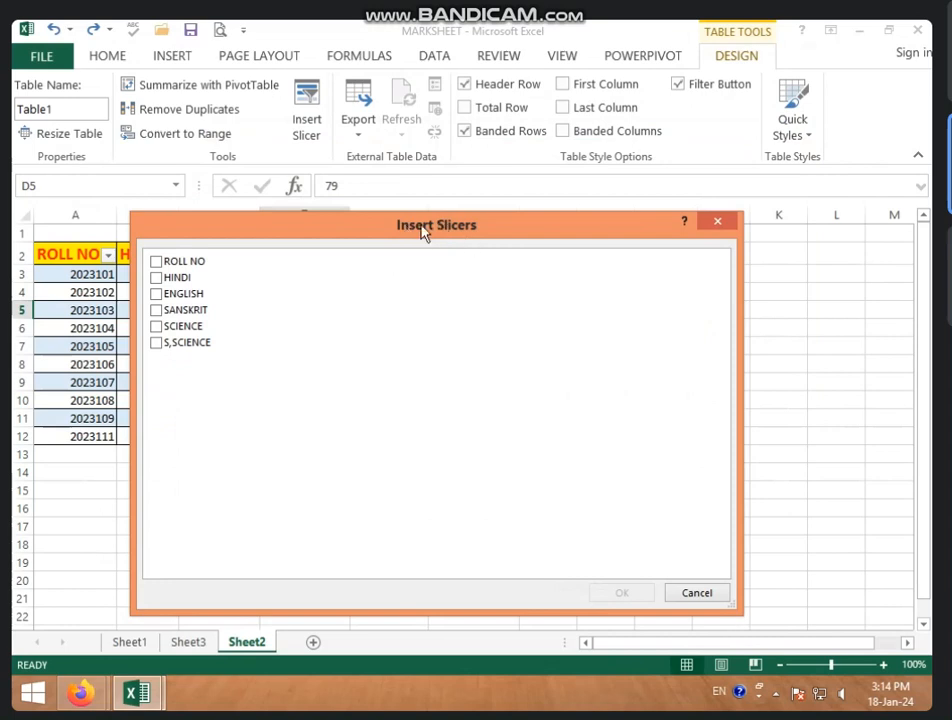
click(155, 263)
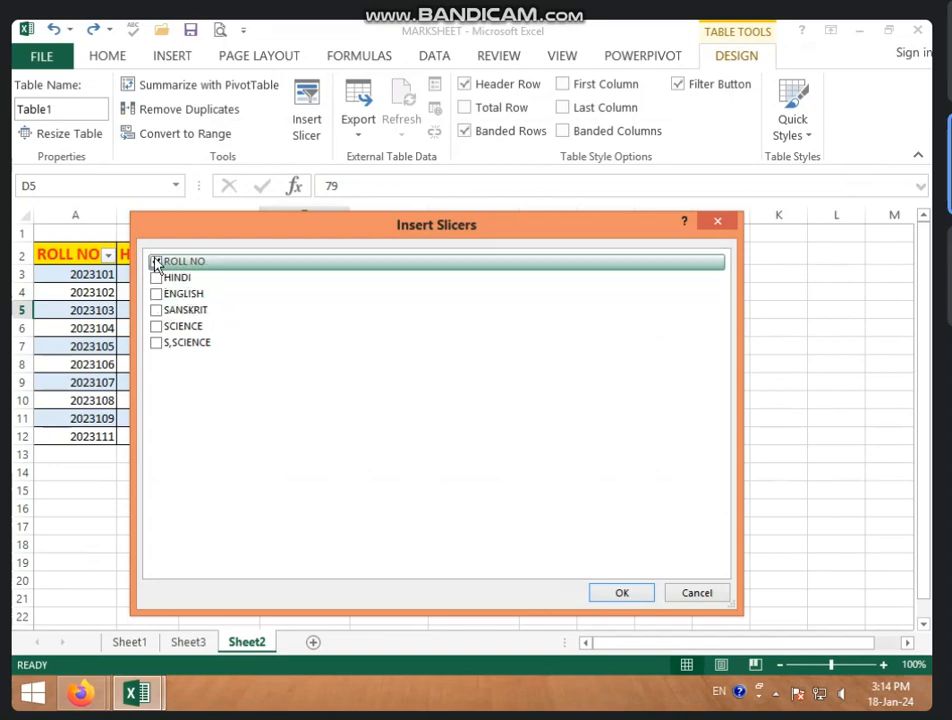
click(156, 262)
click(156, 262)
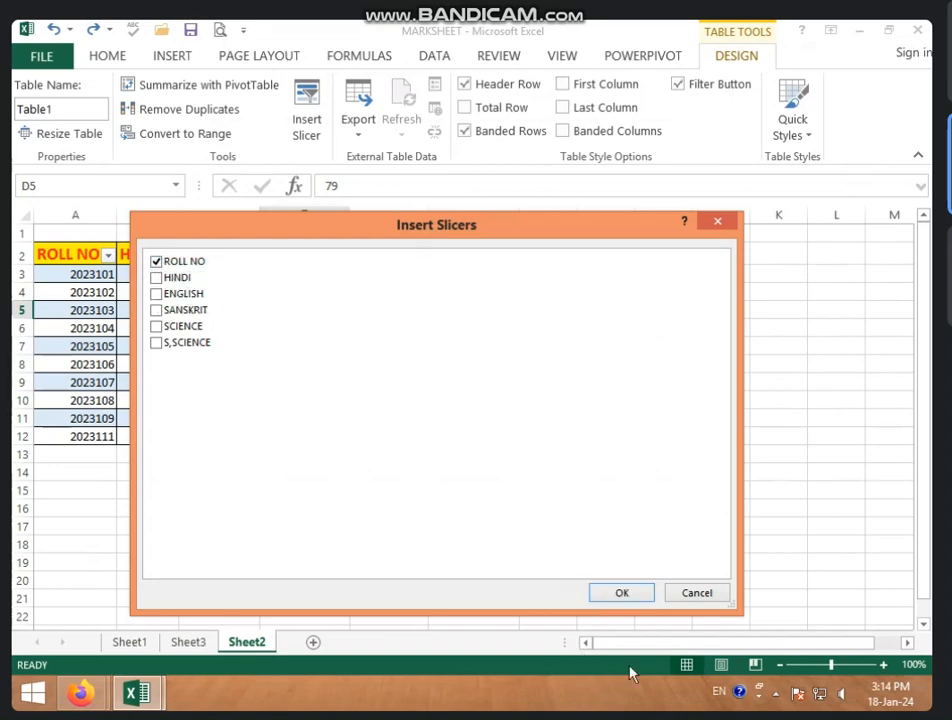
click(614, 594)
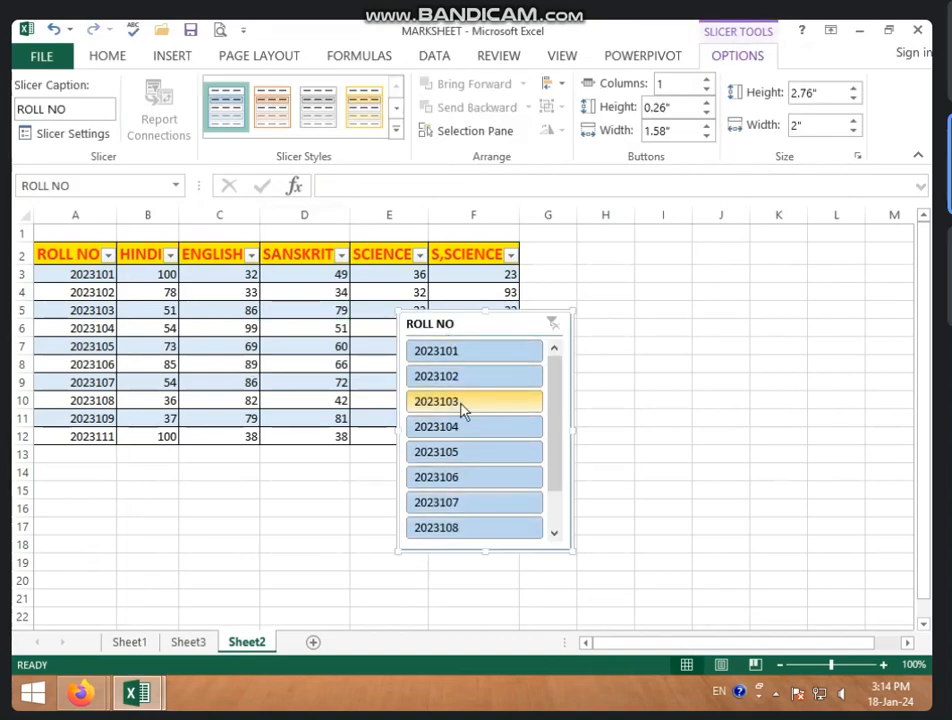
Filter Table1 to the first roll number using the ROLL NO slicer.
scroll(466, 440, down, 2)
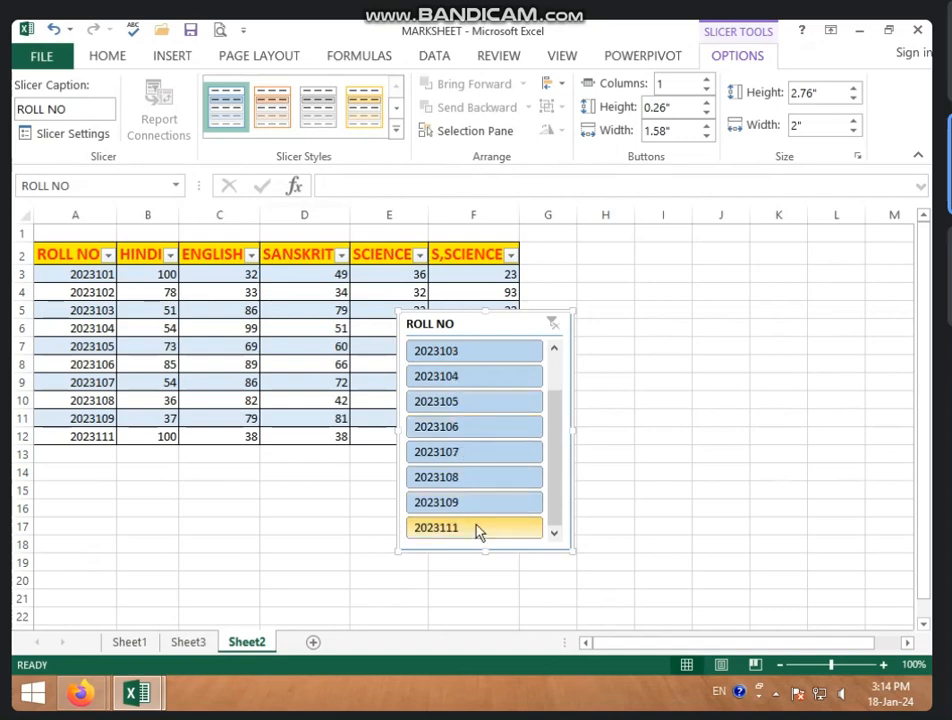
scroll(476, 460, up, 2)
click(469, 364)
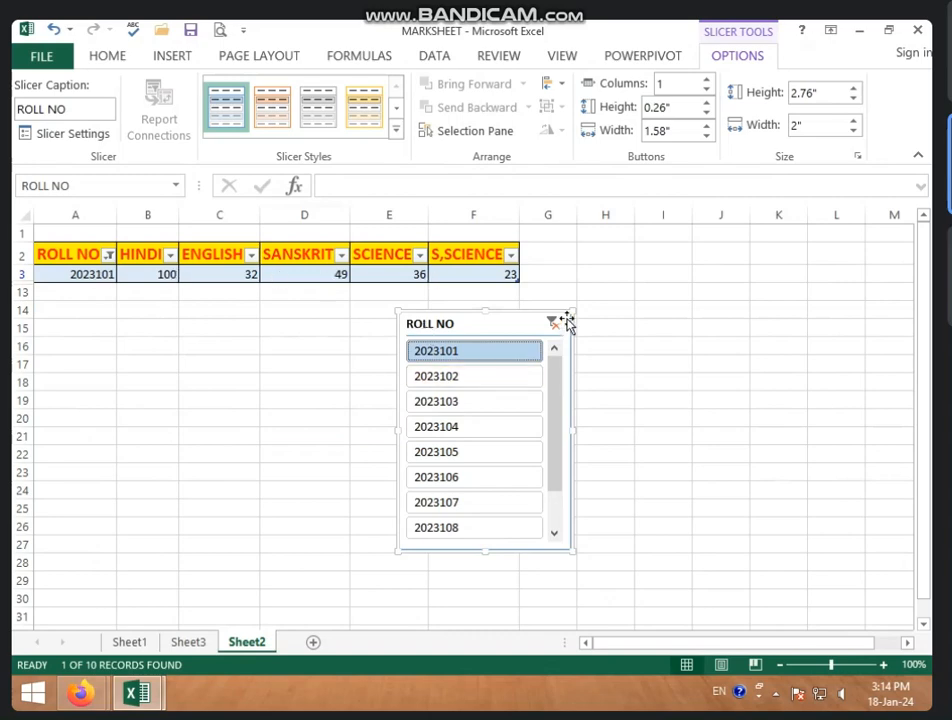
Delete the ROLL NO slicer and reset the ROLL NO column filter to all values.
key(Delete)
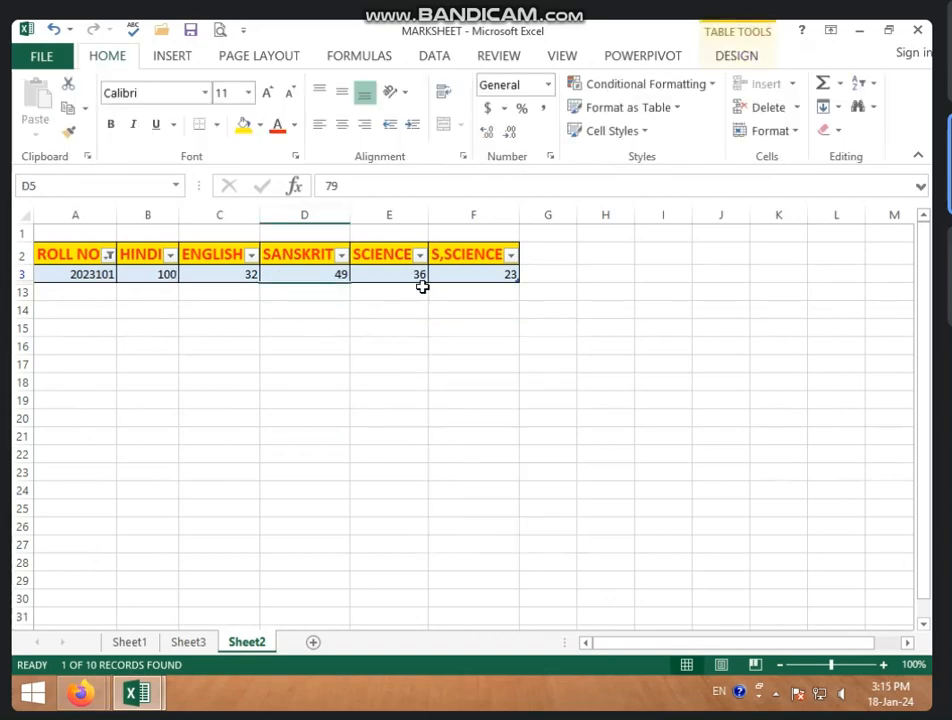
click(108, 254)
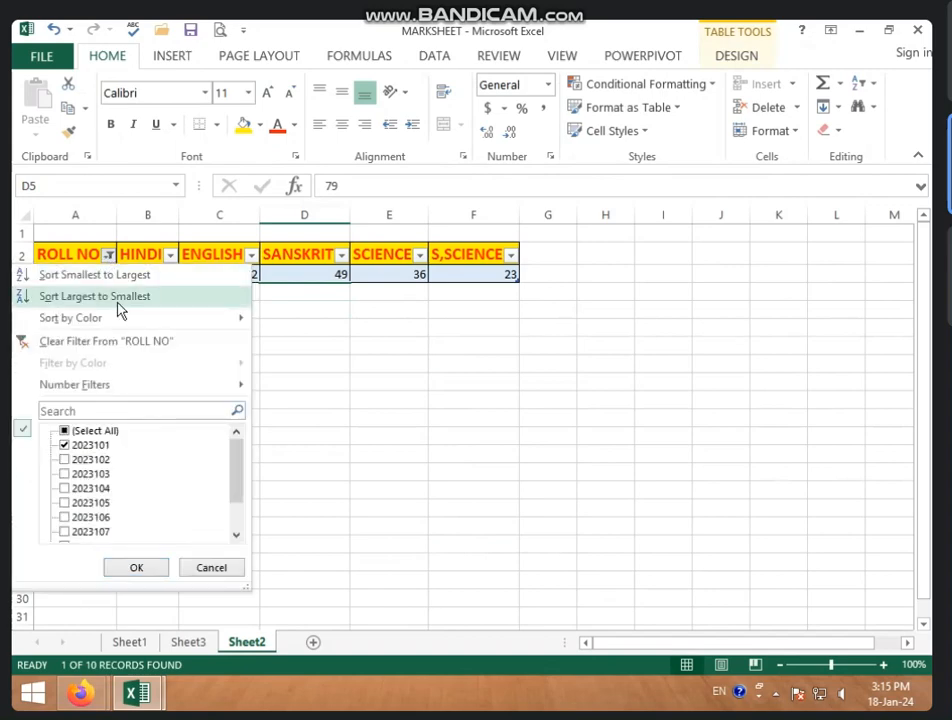
click(66, 431)
click(138, 568)
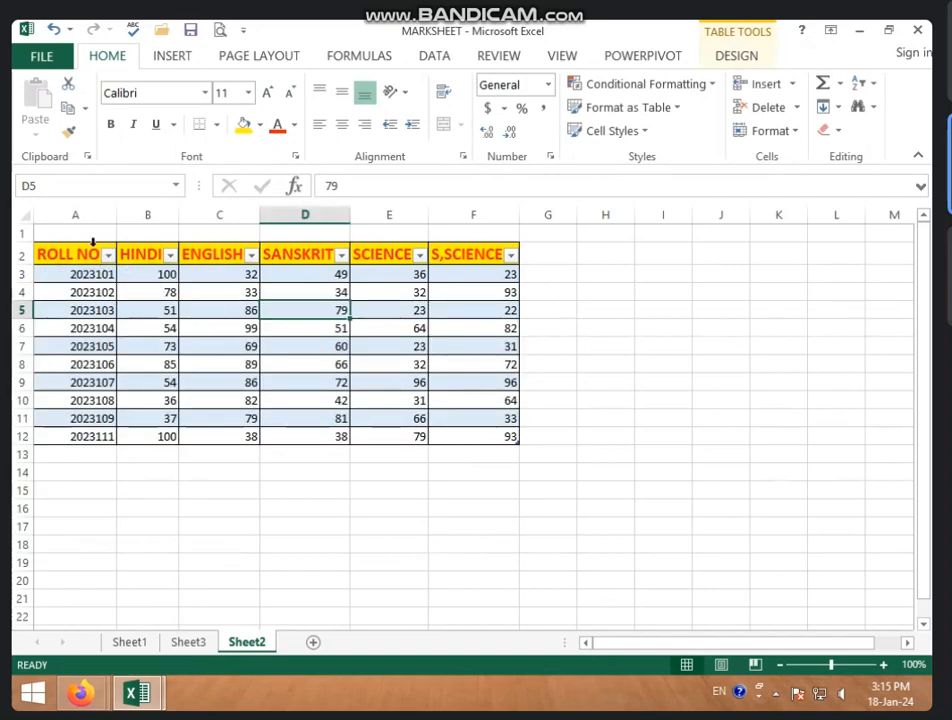
Insert slicers for the ROLL NO, HINDI and SCIENCE columns of Table1.
click(740, 56)
click(310, 128)
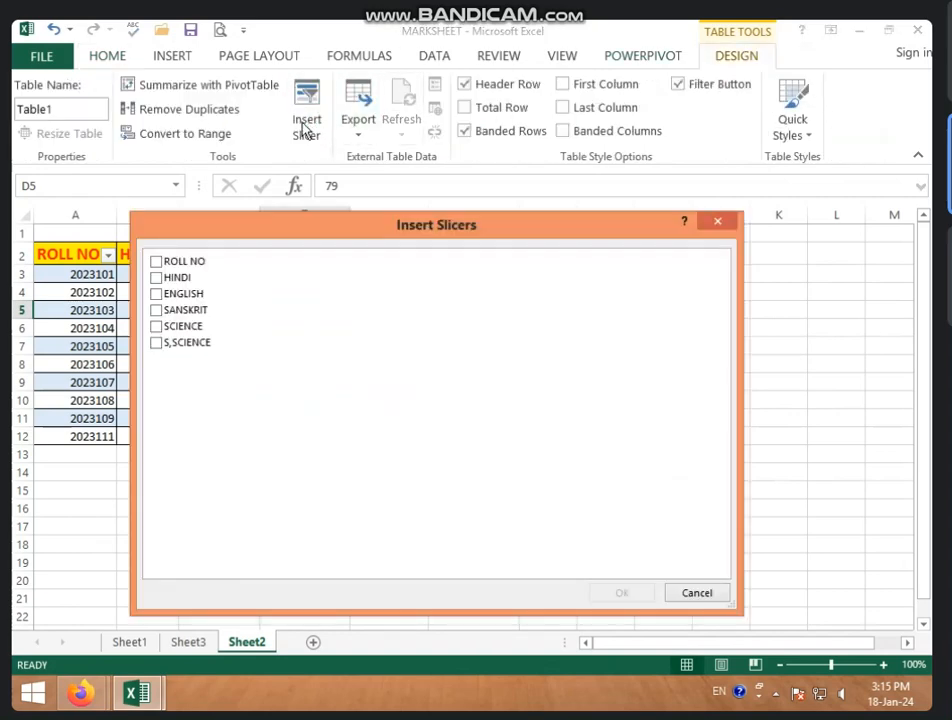
click(157, 262)
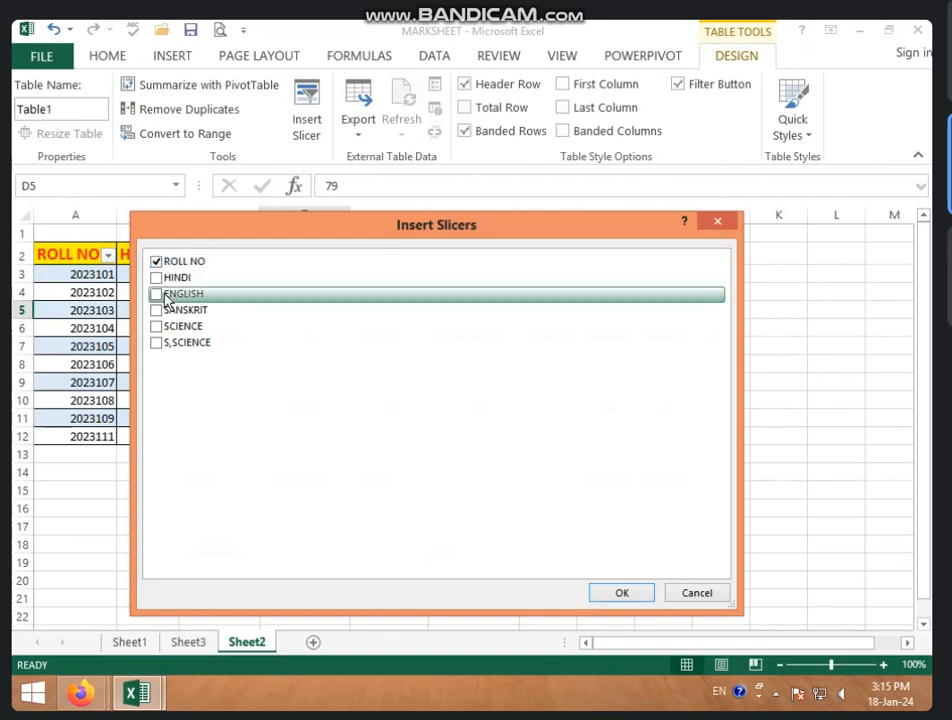
click(157, 279)
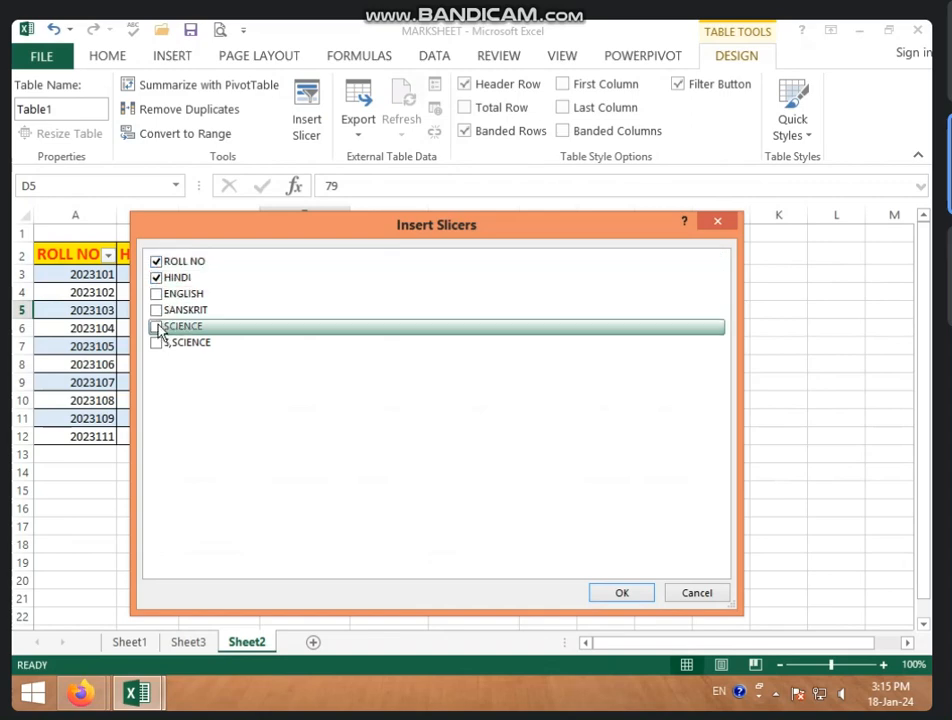
click(157, 326)
click(621, 593)
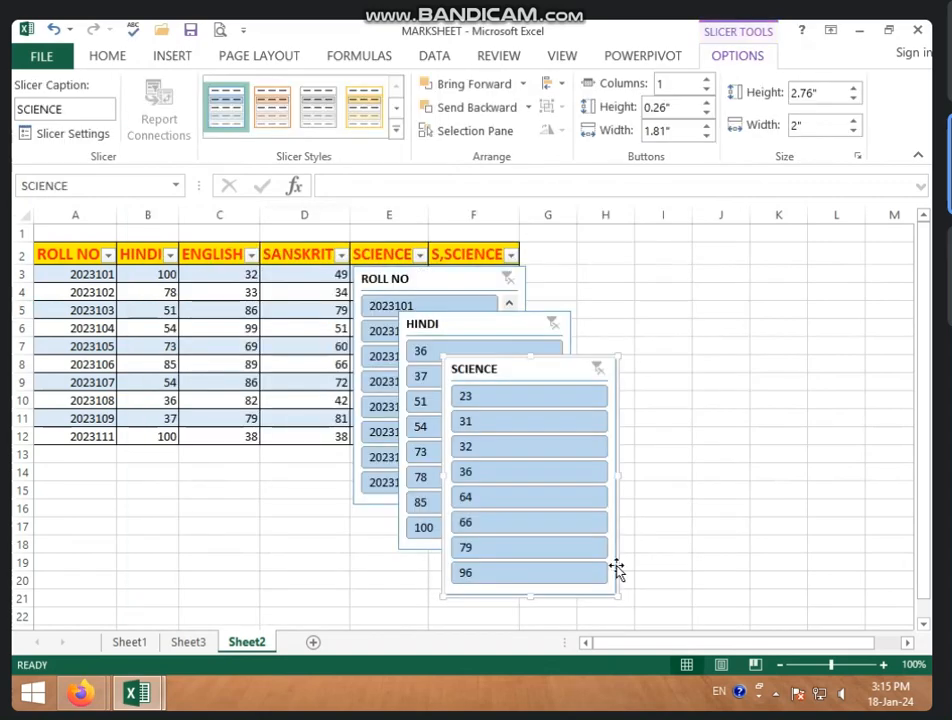
Line up the SCIENCE, HINDI and ROLL NO slicers in a row, and filter by the first roll number and HINDI 36.
drag(503, 364, 236, 395)
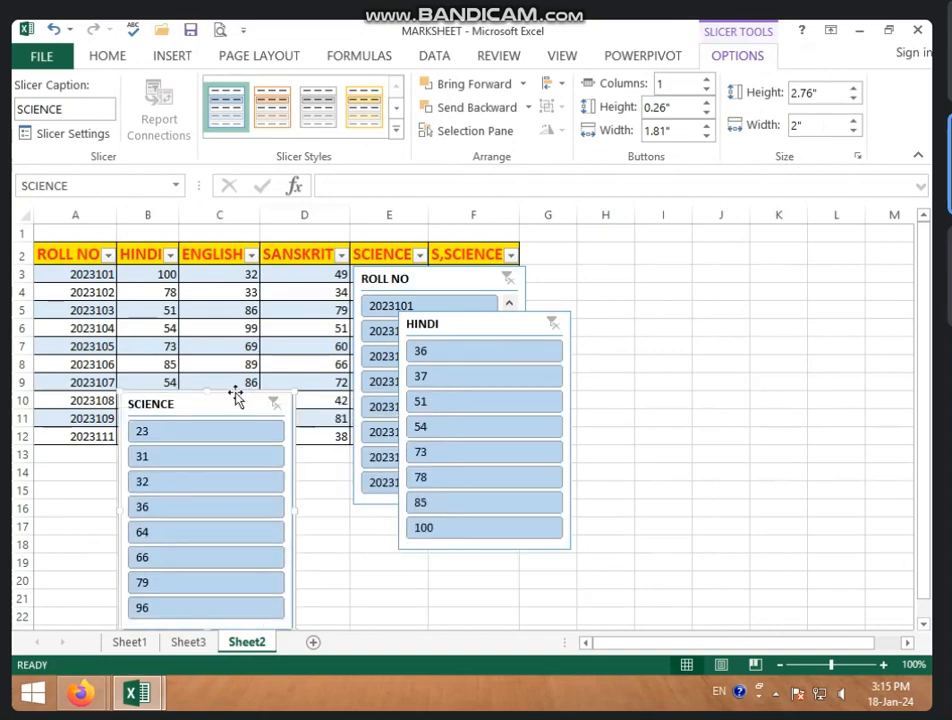
drag(438, 322, 343, 402)
drag(415, 277, 547, 391)
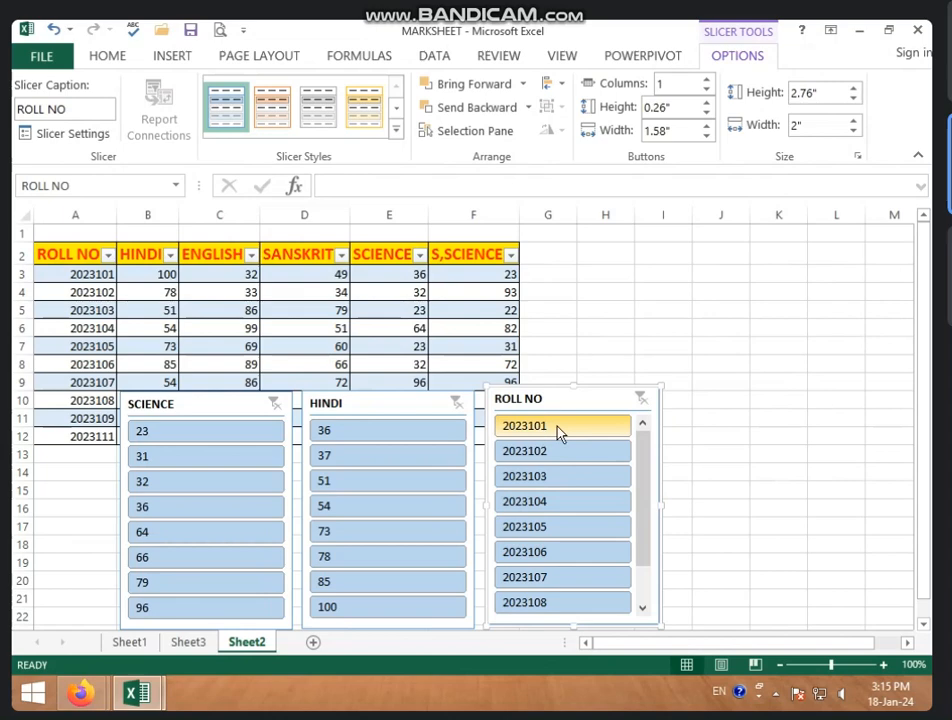
click(560, 432)
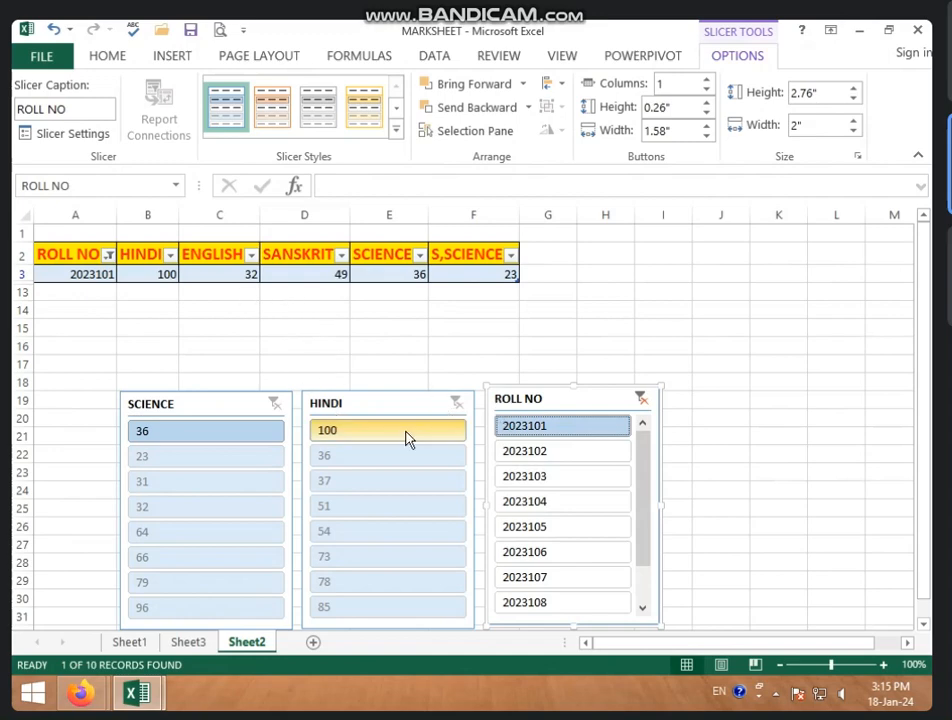
click(351, 459)
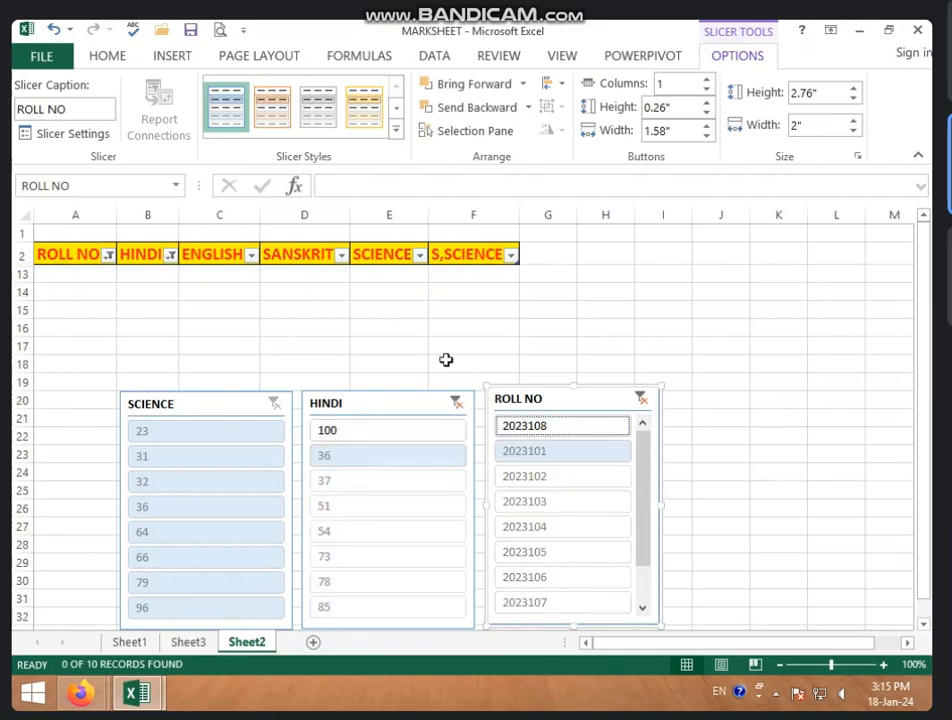
Switch the HINDI slicer's selection to 100 and delete the ROLL NO, SCIENCE and HINDI slicers from Sheet2.
key(Delete)
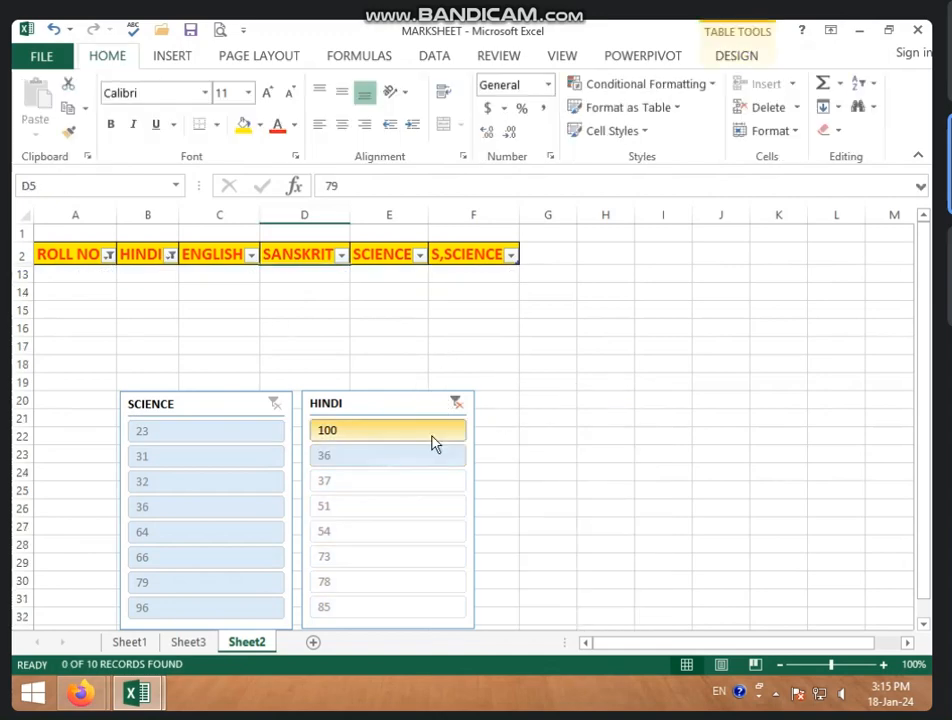
click(429, 433)
click(272, 404)
key(Delete)
click(344, 398)
key(Delete)
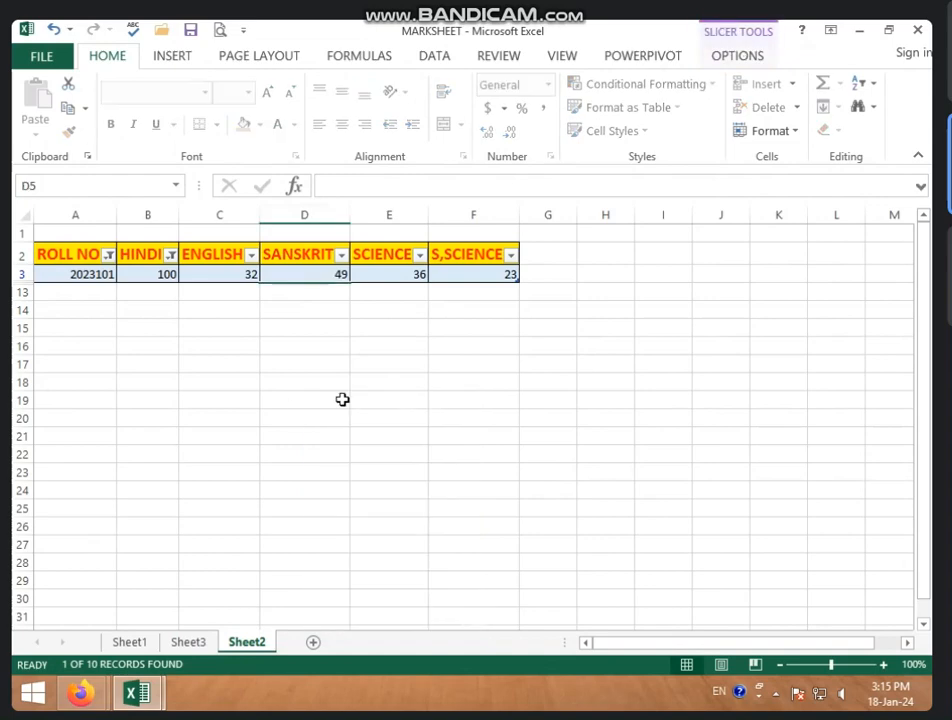
click(294, 408)
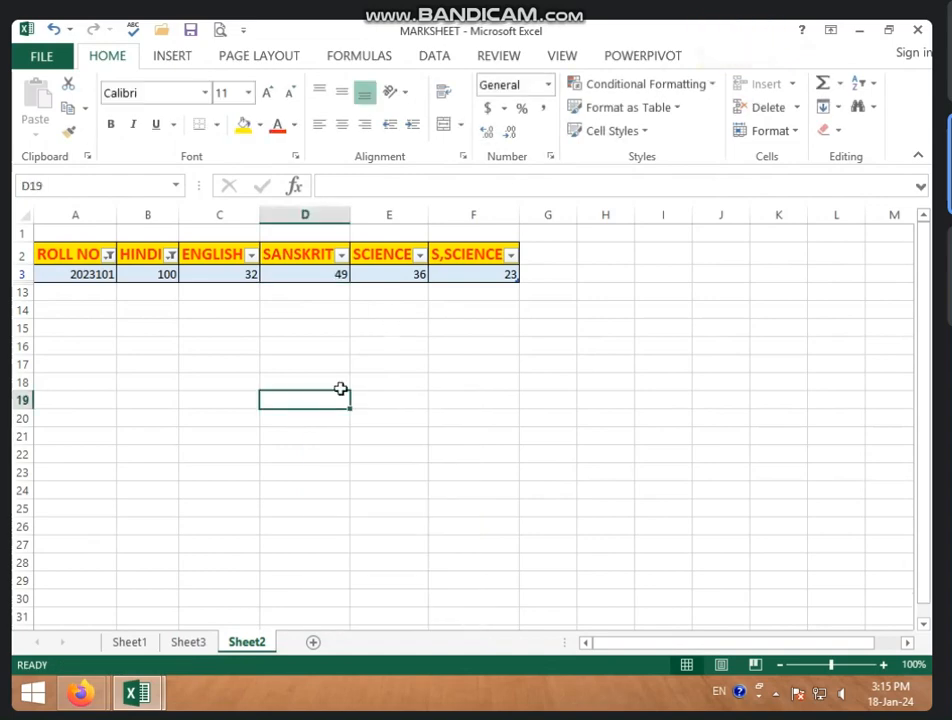
Add a new blank worksheet after Sheet3 in the MARKSHEET workbook.
click(145, 643)
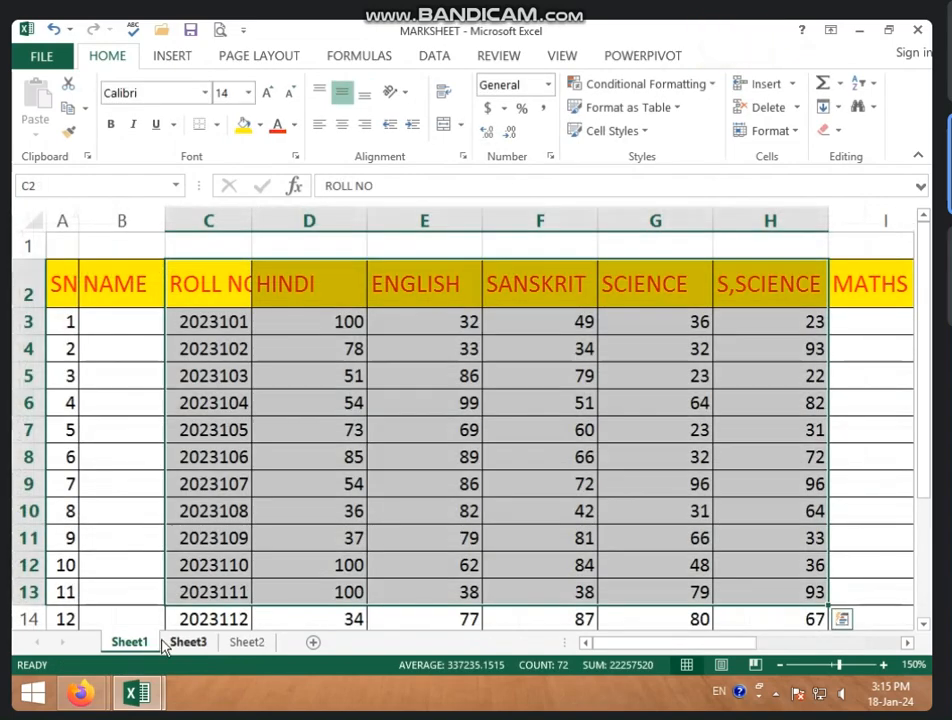
click(190, 644)
click(313, 642)
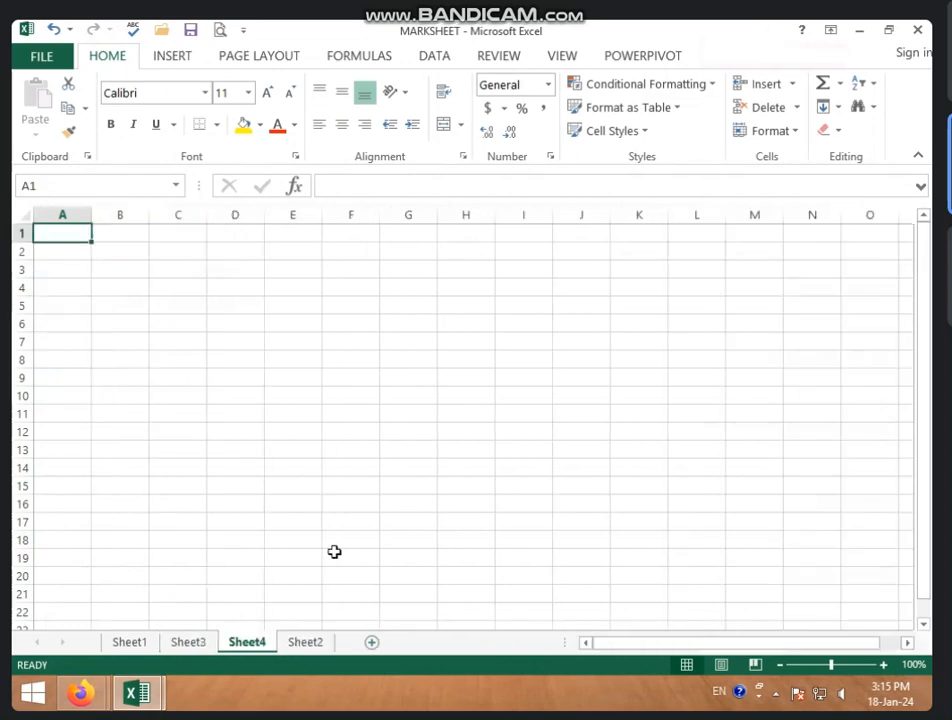
click(258, 377)
Open the recent workbook STUDENTS DATA stored on drive D:.
click(45, 58)
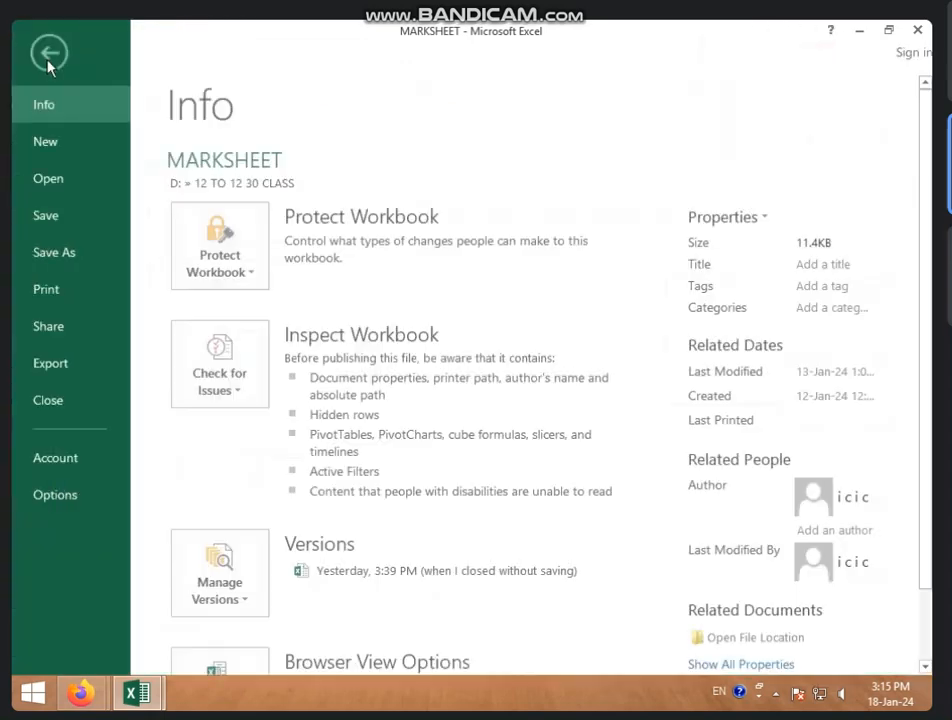
click(50, 181)
scroll(529, 370, down, 3)
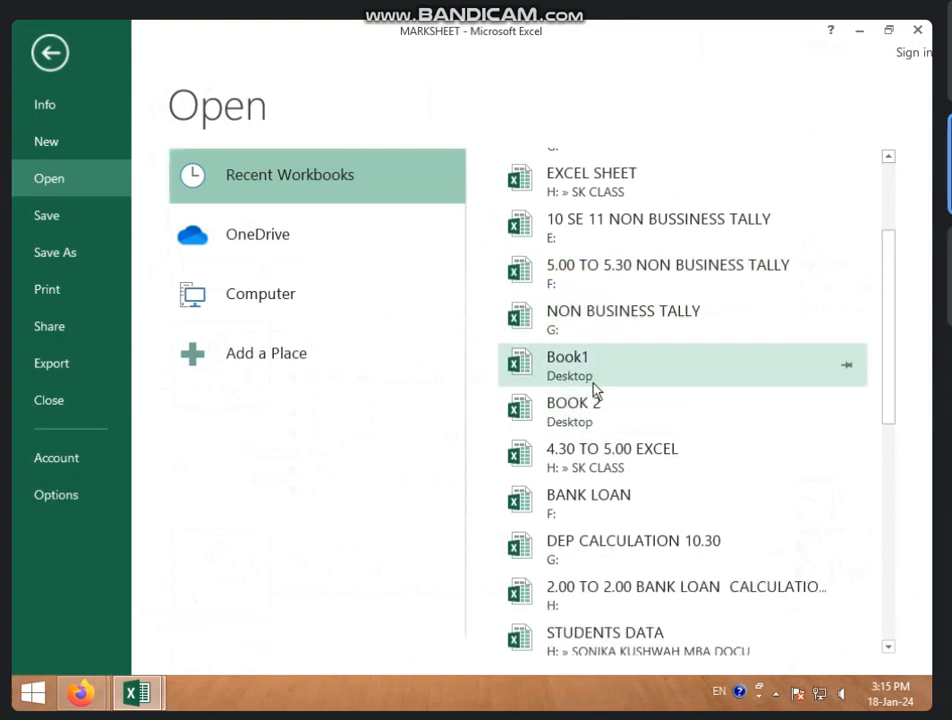
scroll(600, 415, down, 1)
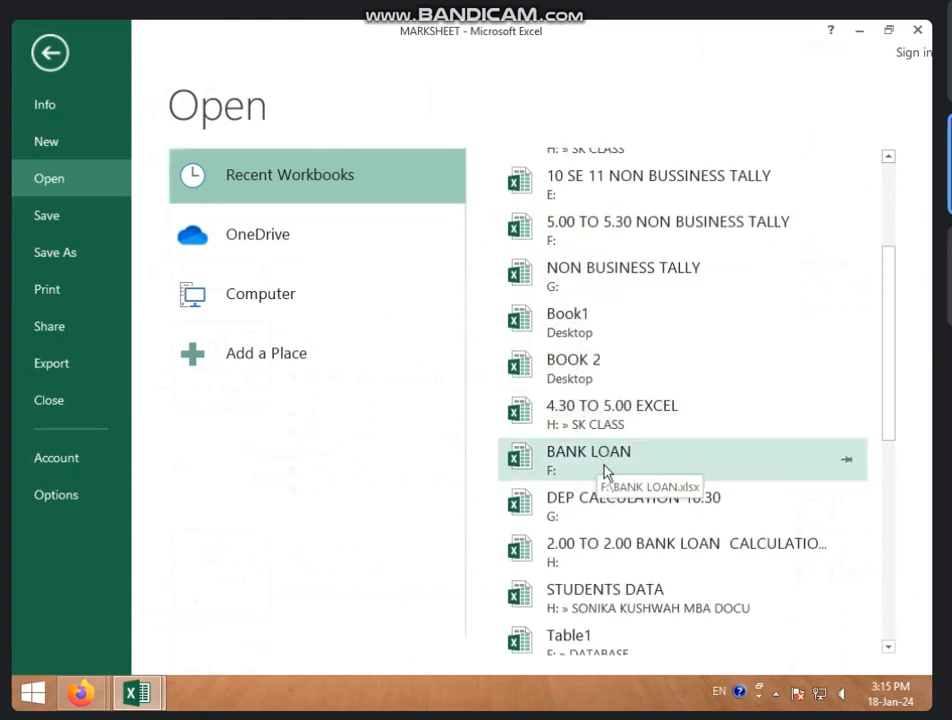
scroll(604, 472, down, 1)
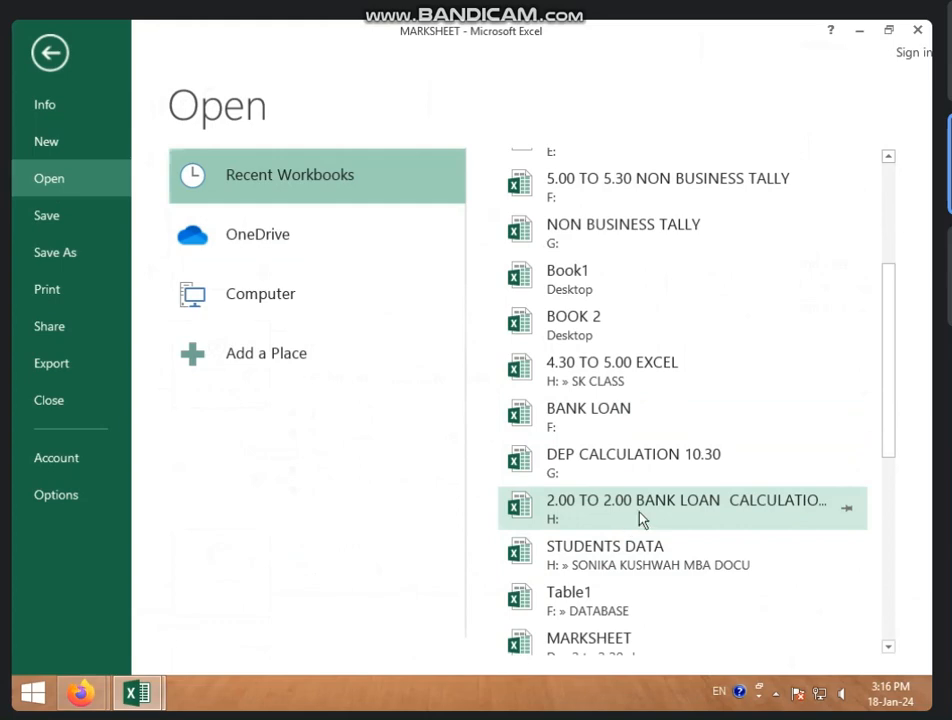
scroll(641, 519, down, 1)
scroll(616, 546, down, 1)
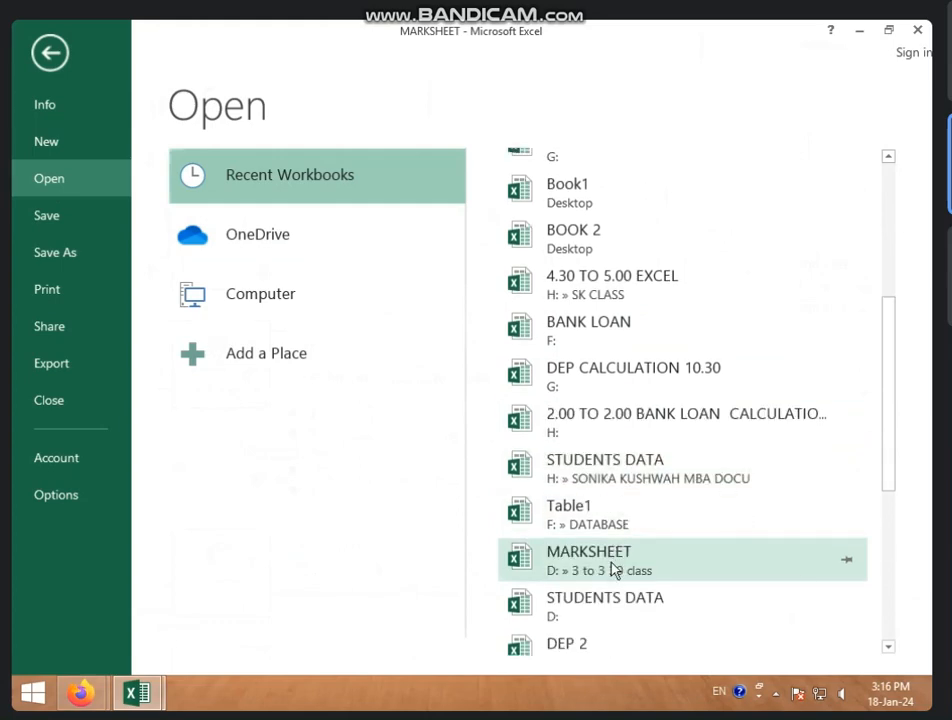
click(609, 606)
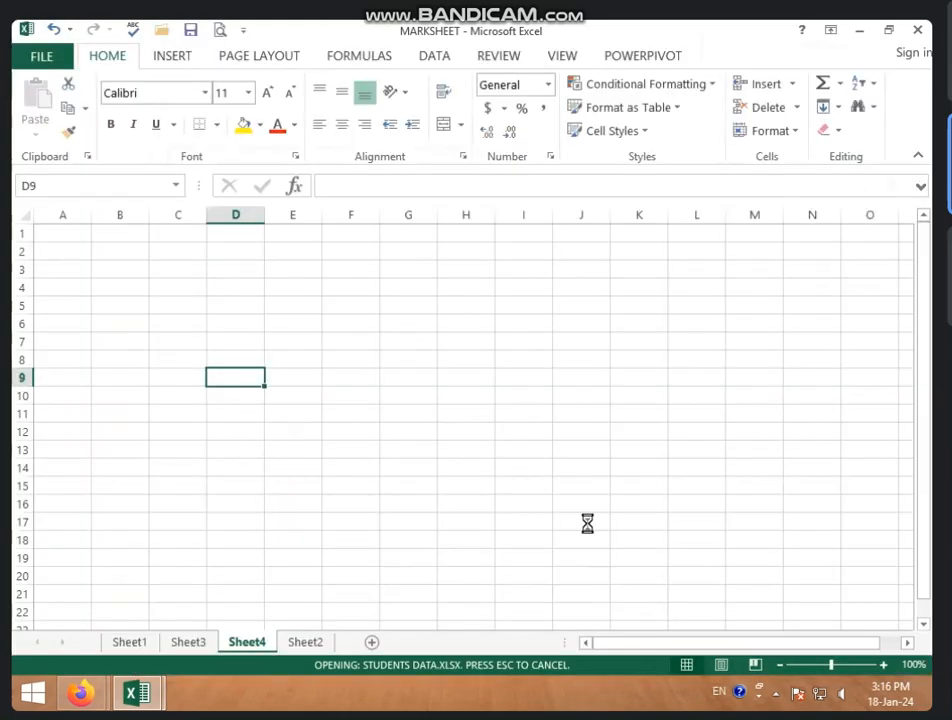
click(235, 413)
Convert the student data in A1:D7 of the STUDENTS_DATA sheet into a table with headers.
click(107, 290)
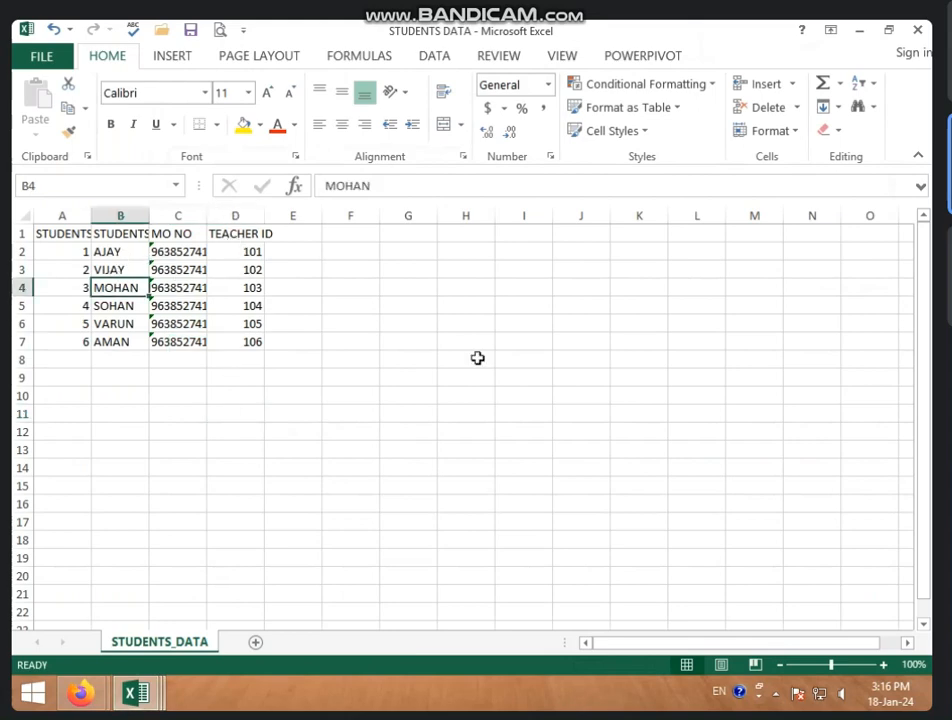
click(883, 665)
click(883, 665)
click(883, 665)
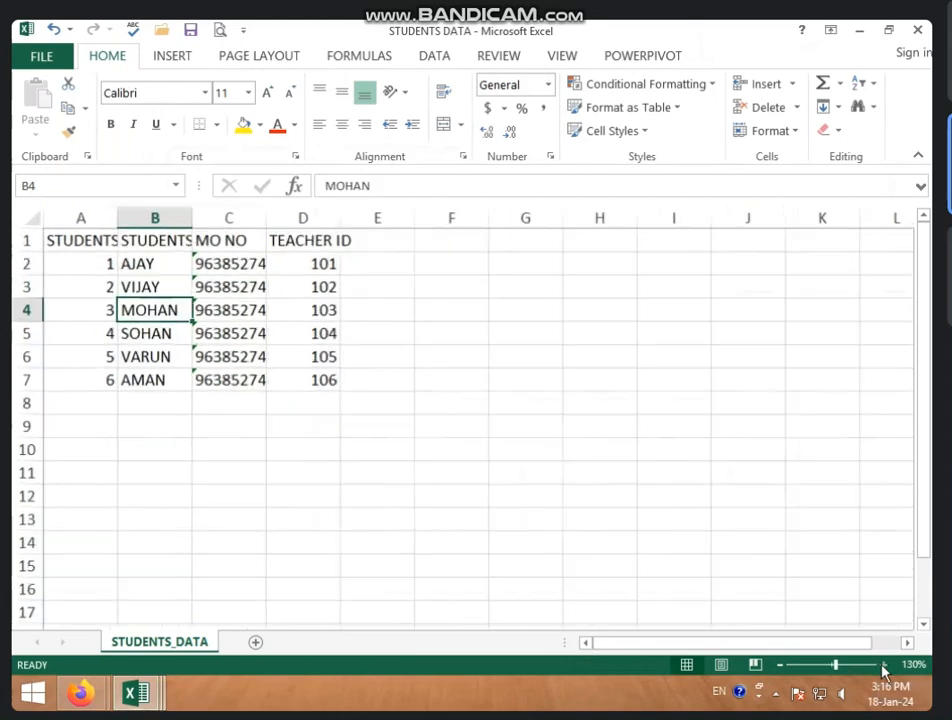
click(883, 665)
click(218, 468)
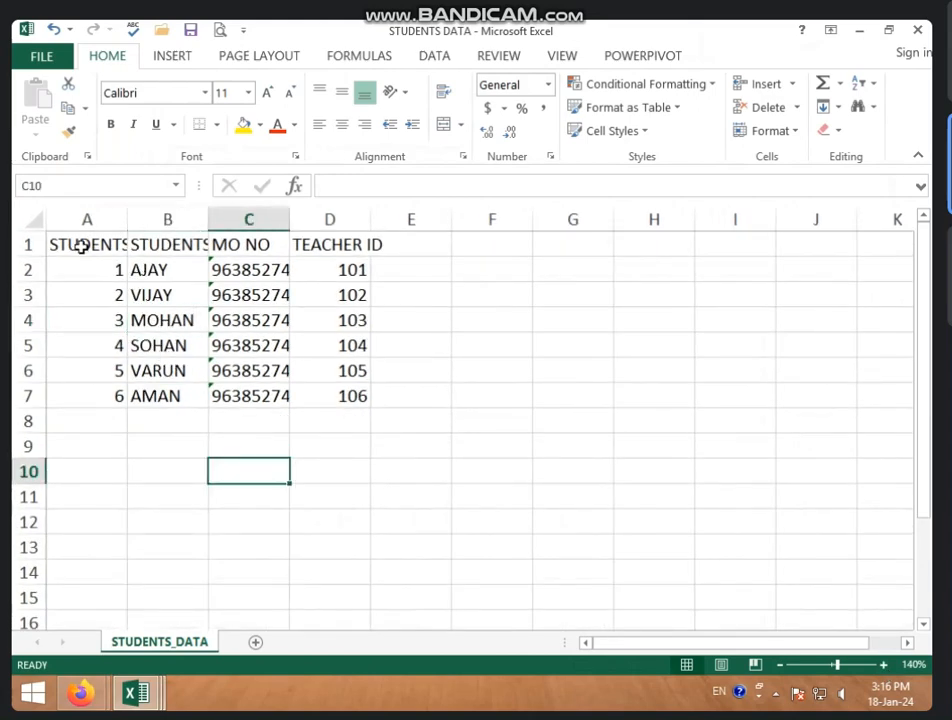
drag(82, 247, 355, 395)
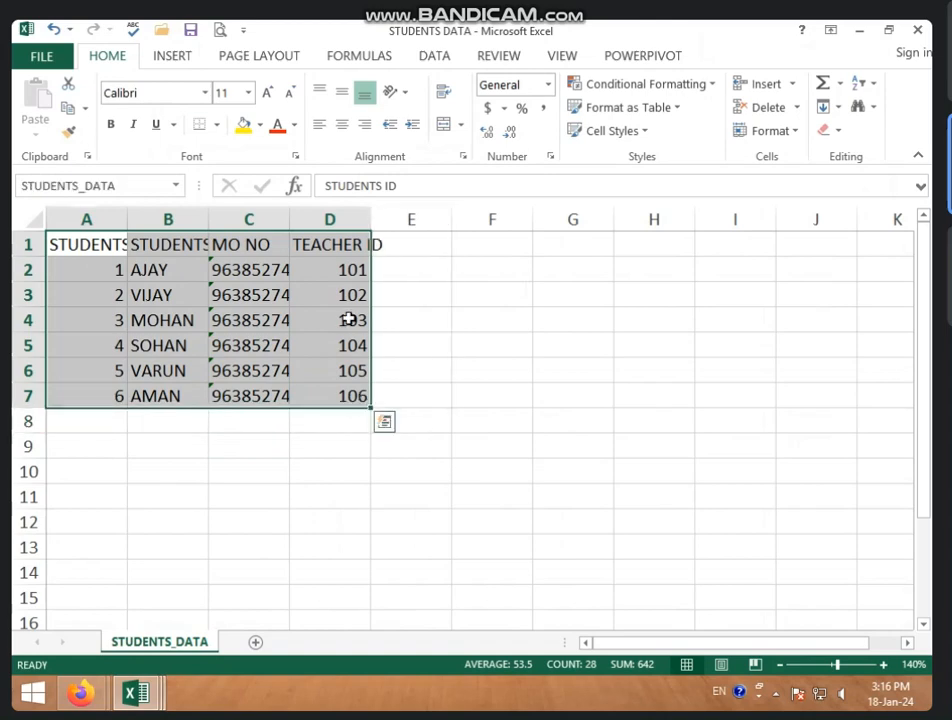
click(155, 63)
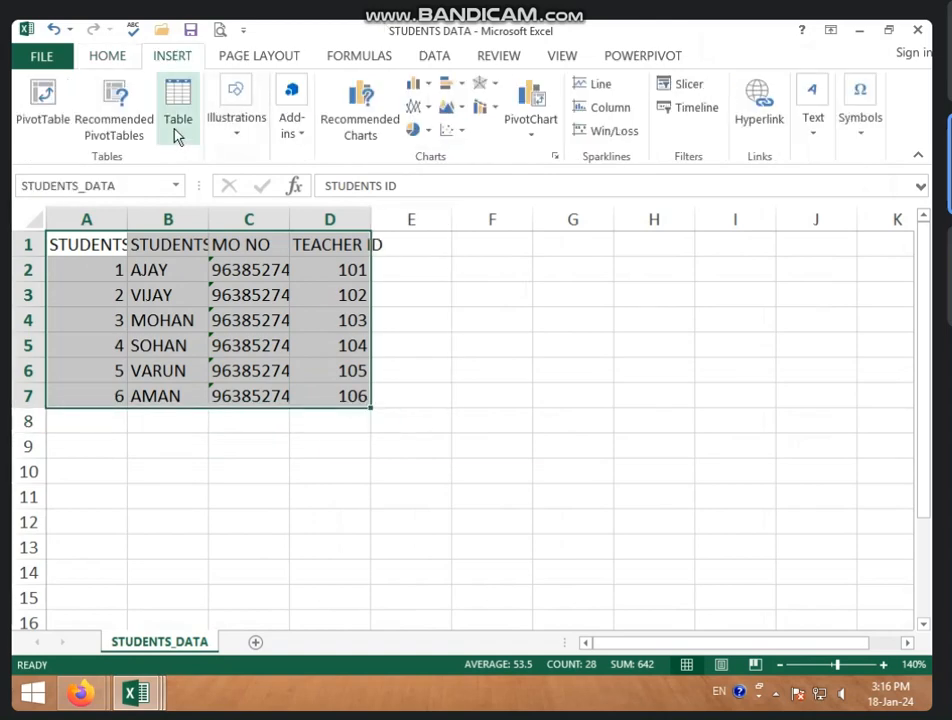
click(178, 125)
click(418, 430)
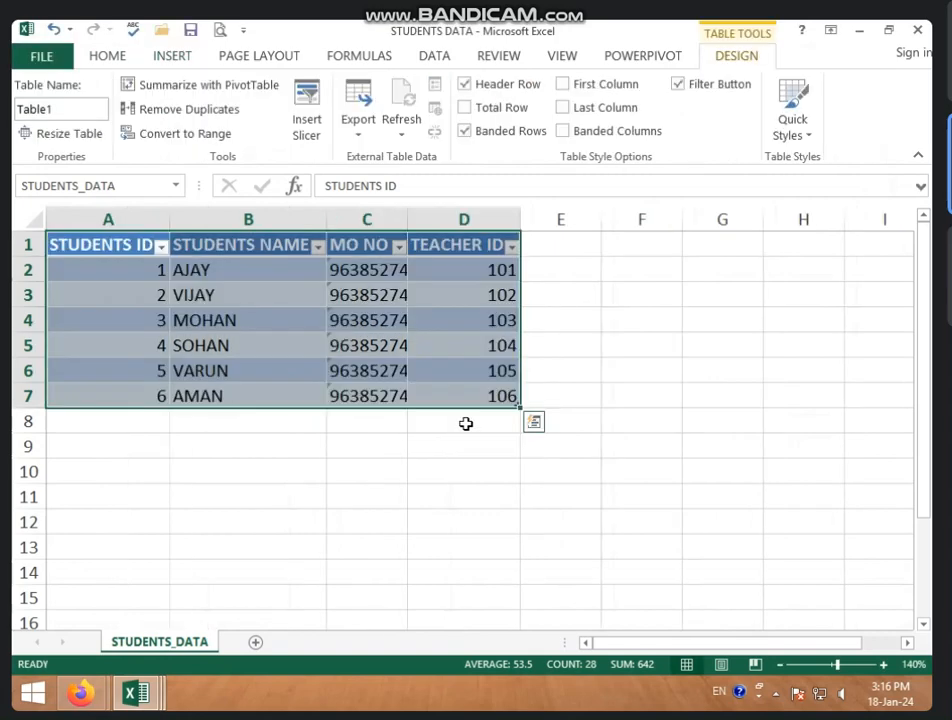
Insert STUDENTS NAME and TEACHER ID slicers for the table and place the TEACHER ID slicer beside the other one.
click(306, 130)
drag(251, 236, 576, 221)
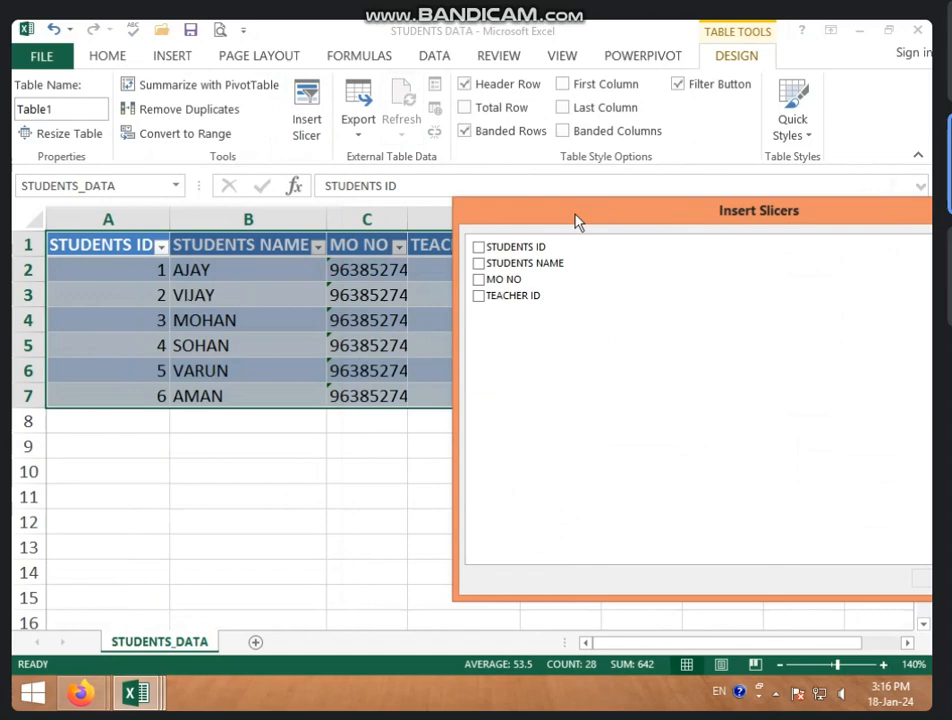
click(479, 264)
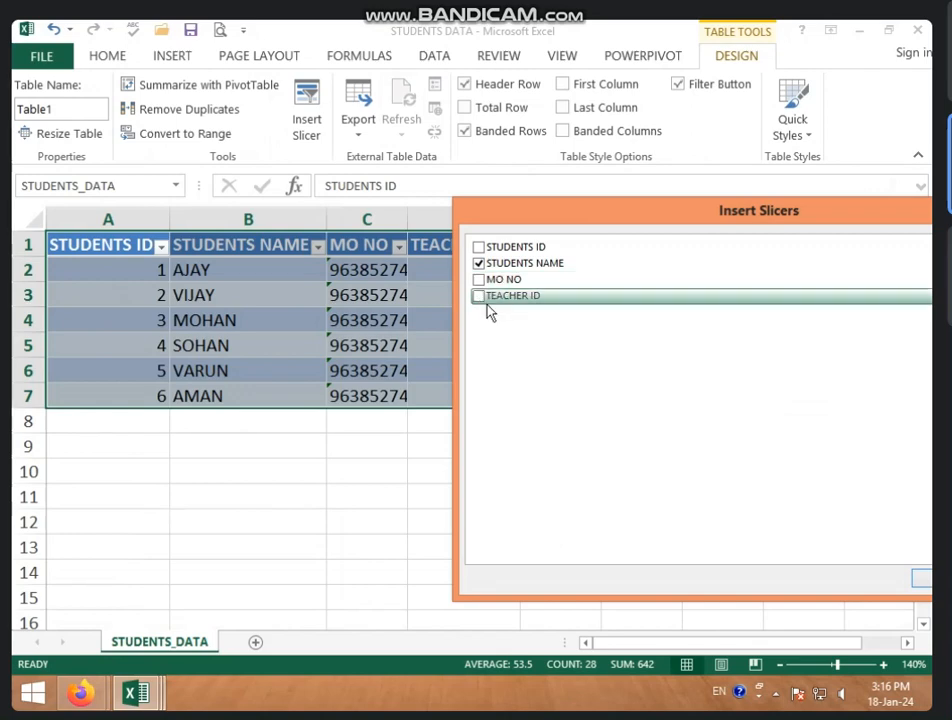
click(479, 297)
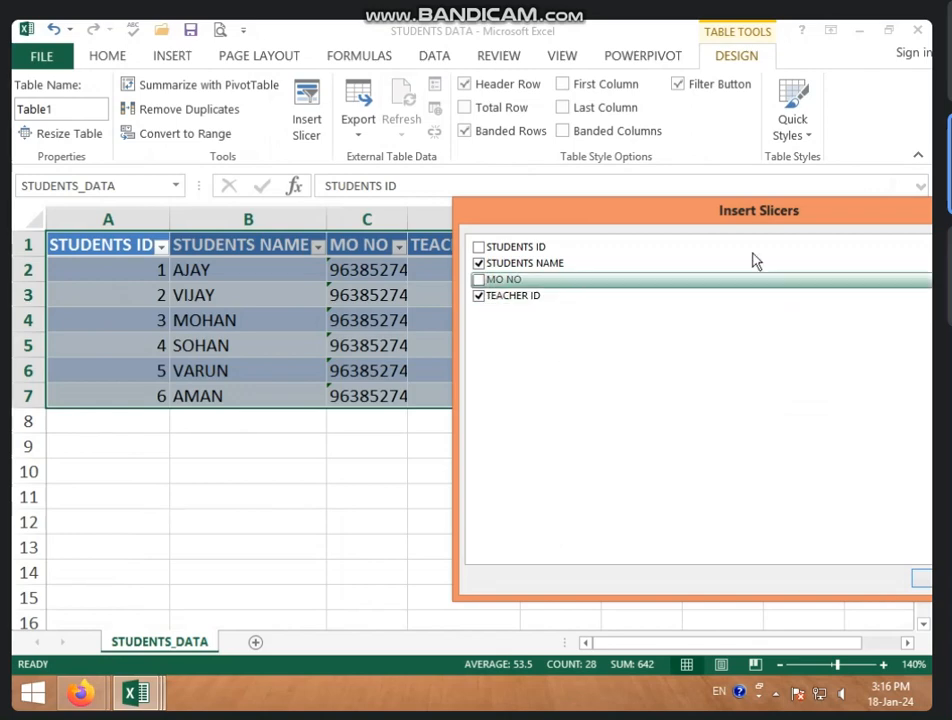
click(831, 549)
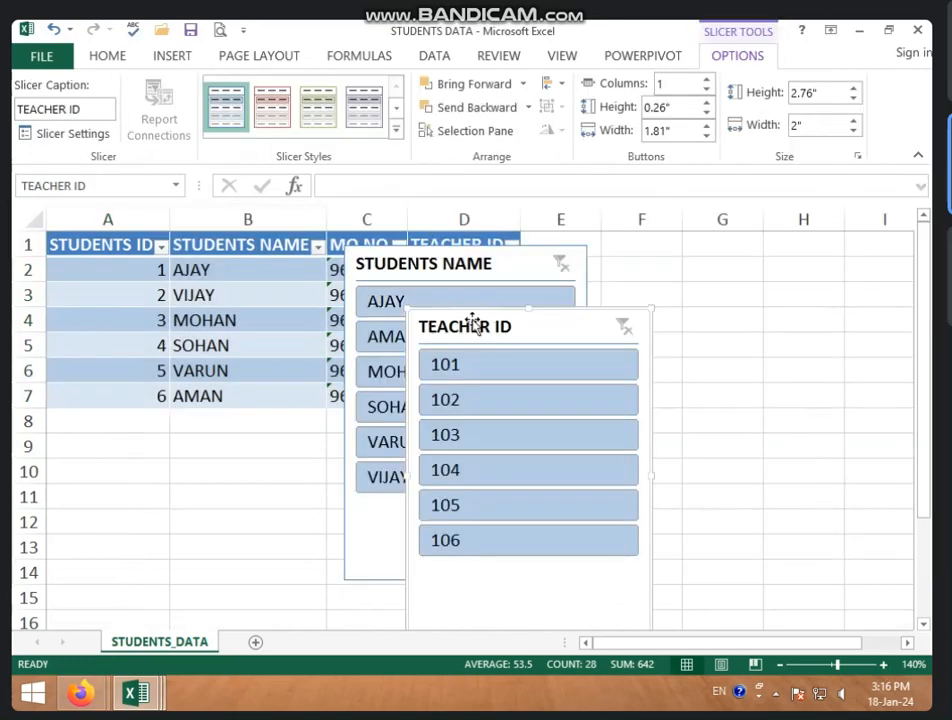
drag(472, 320, 691, 252)
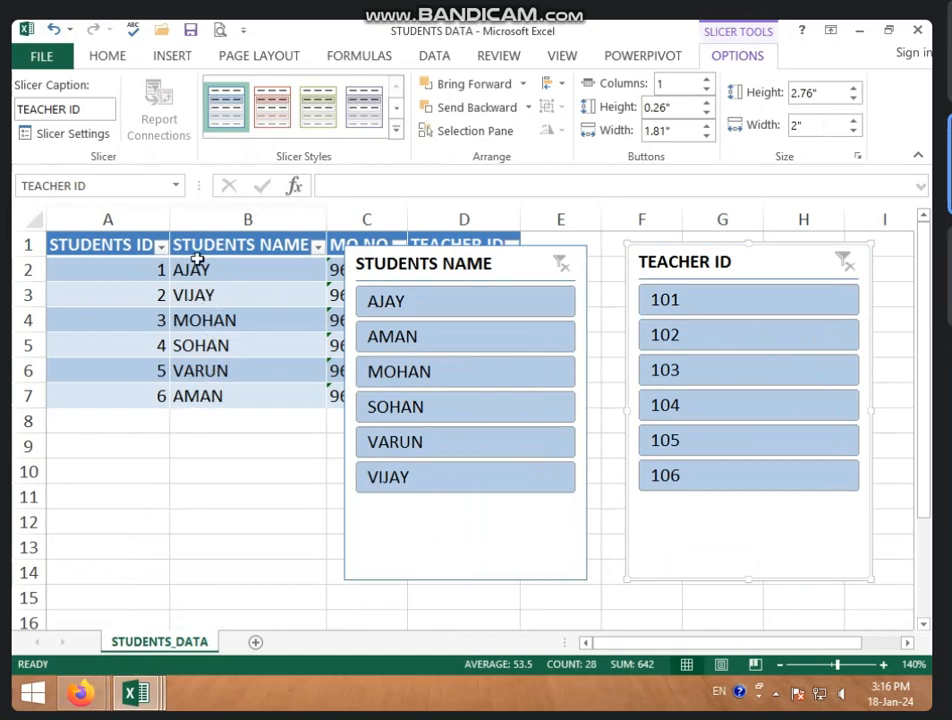
Change the student name in B5 to the same name as in B2.
click(202, 372)
click(210, 344)
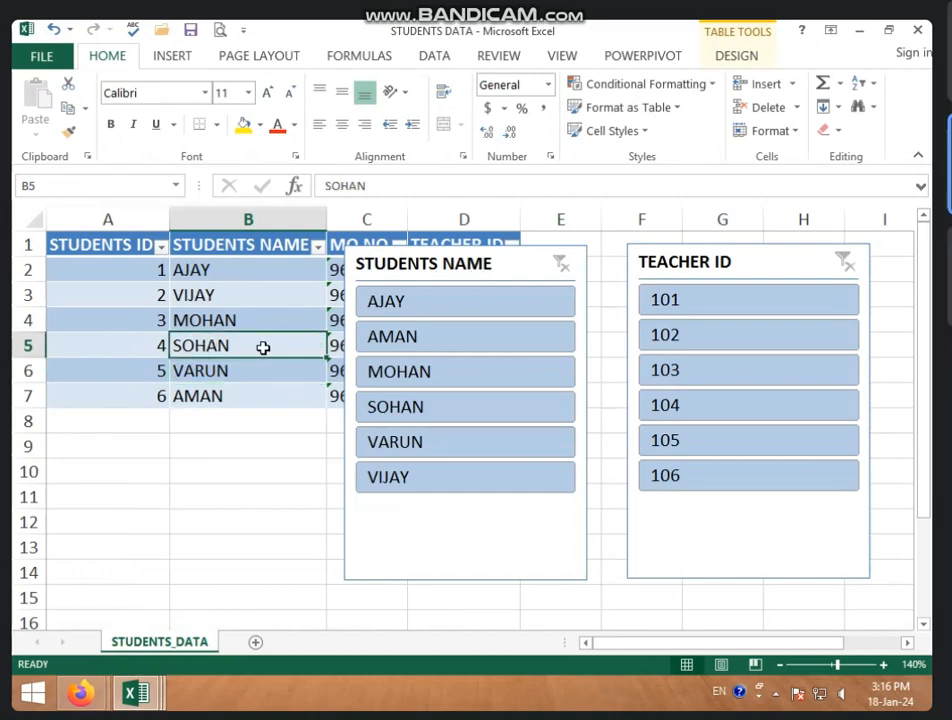
text(AJAY)
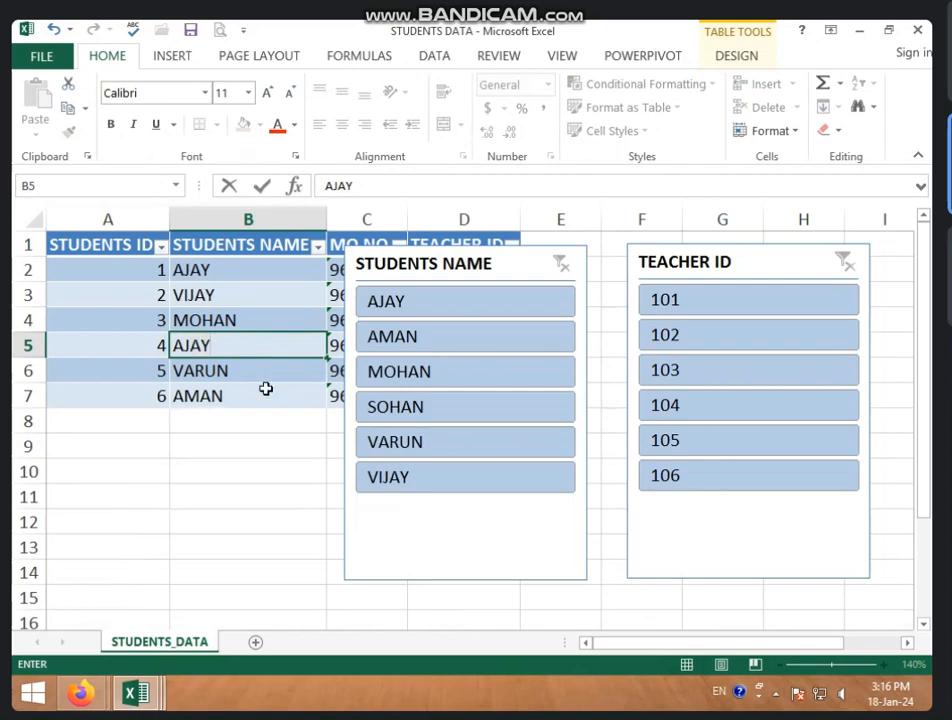
click(264, 388)
click(253, 444)
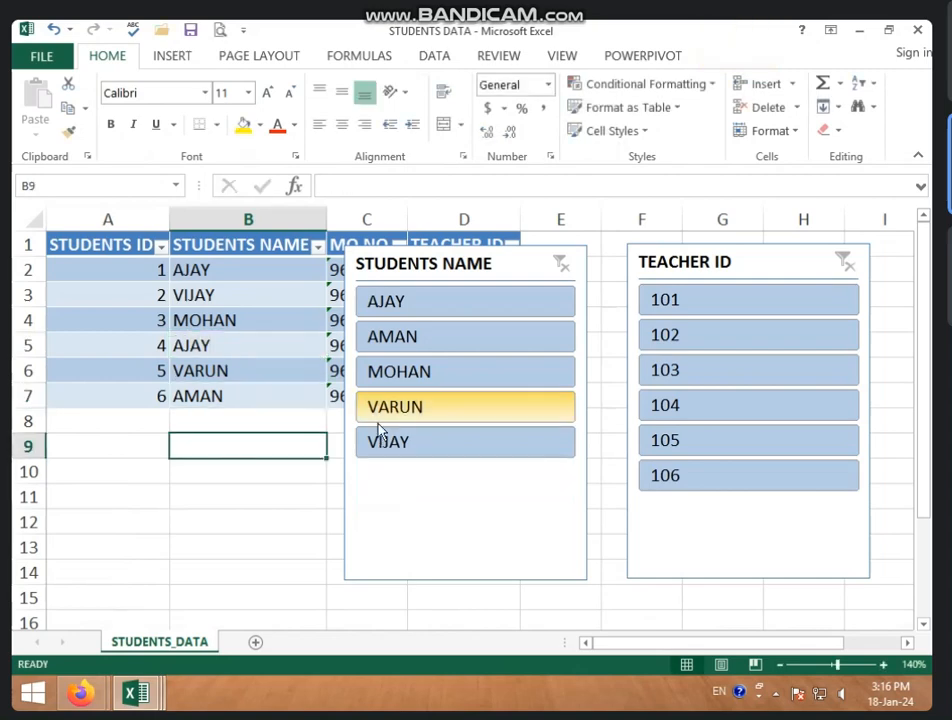
Test the slicers, with STUDENTS NAME moved below the table, by selecting the first name, TEACHER IDs 101 and 104 in turn, and the second name.
click(419, 312)
drag(404, 256, 136, 334)
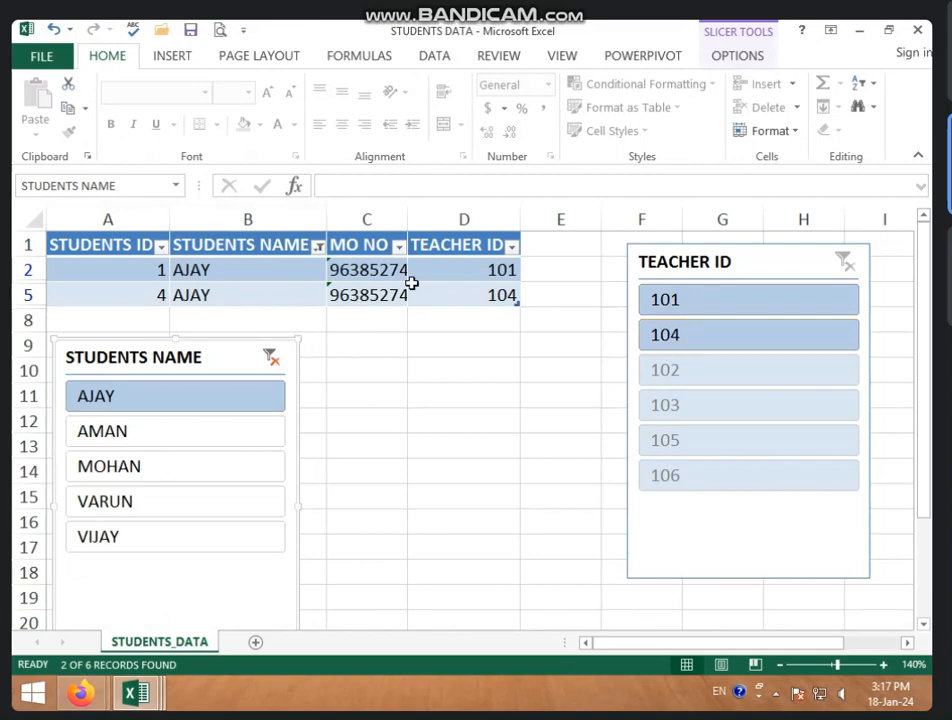
click(700, 312)
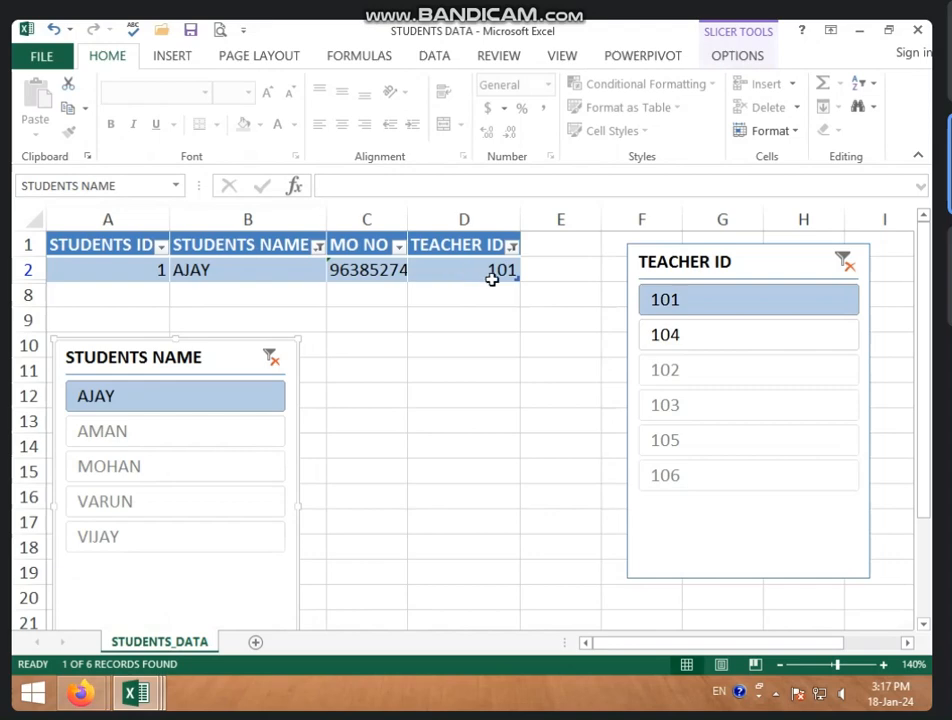
click(695, 336)
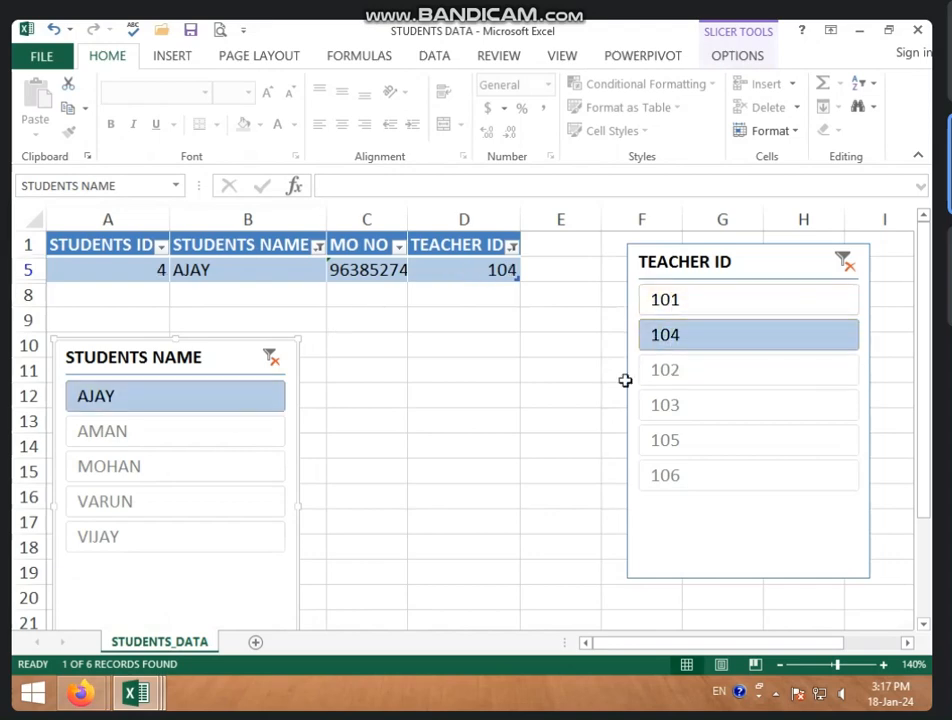
click(123, 438)
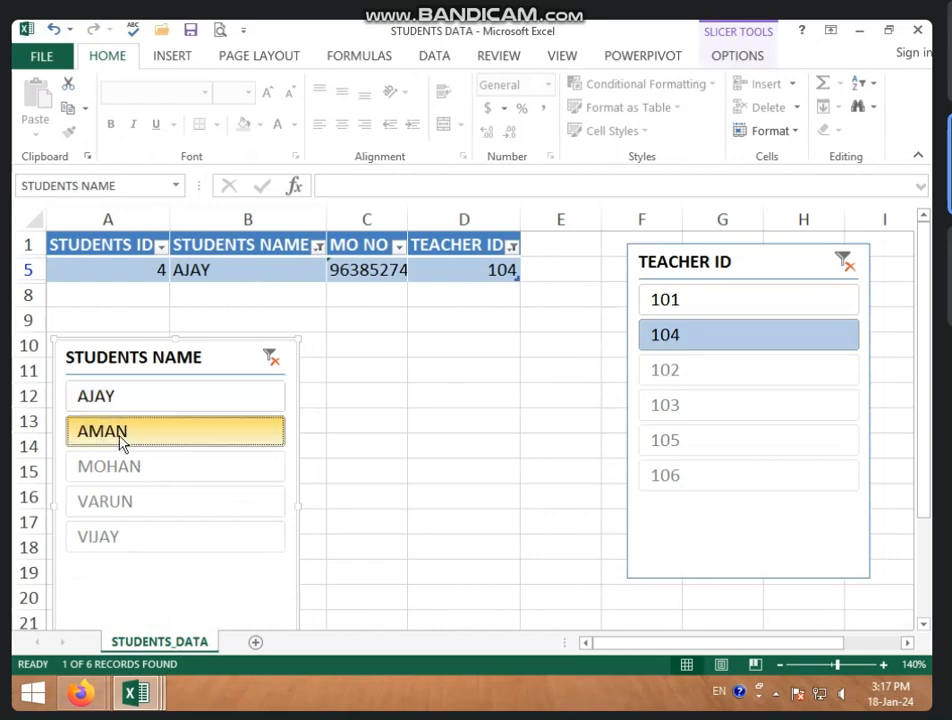
Clear the table's slicer filters and delete the STUDENTS NAME and TEACHER ID slicers.
click(271, 356)
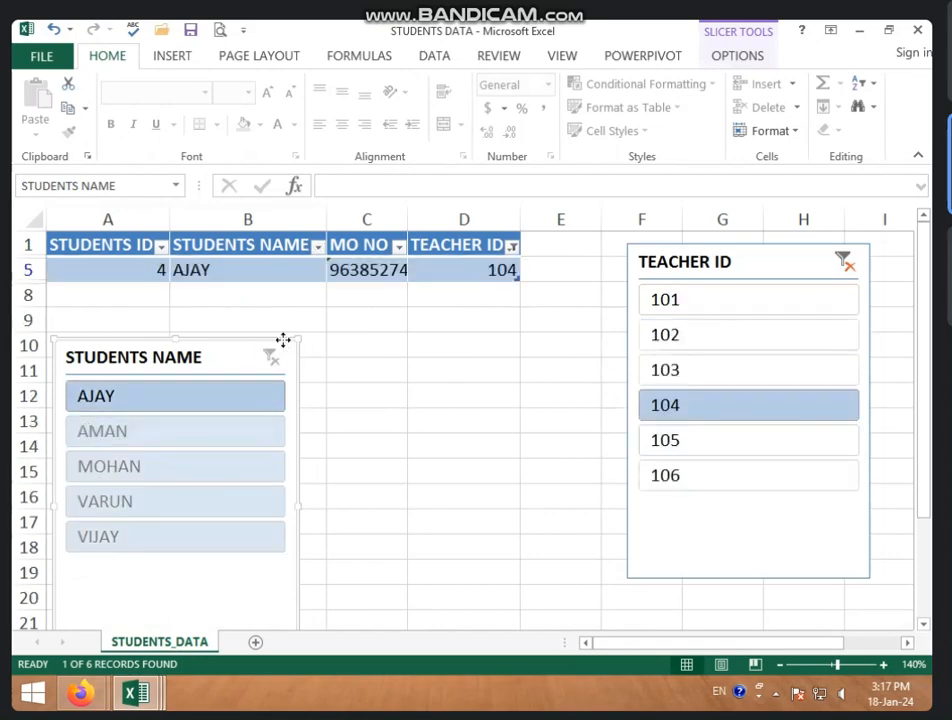
key(Delete)
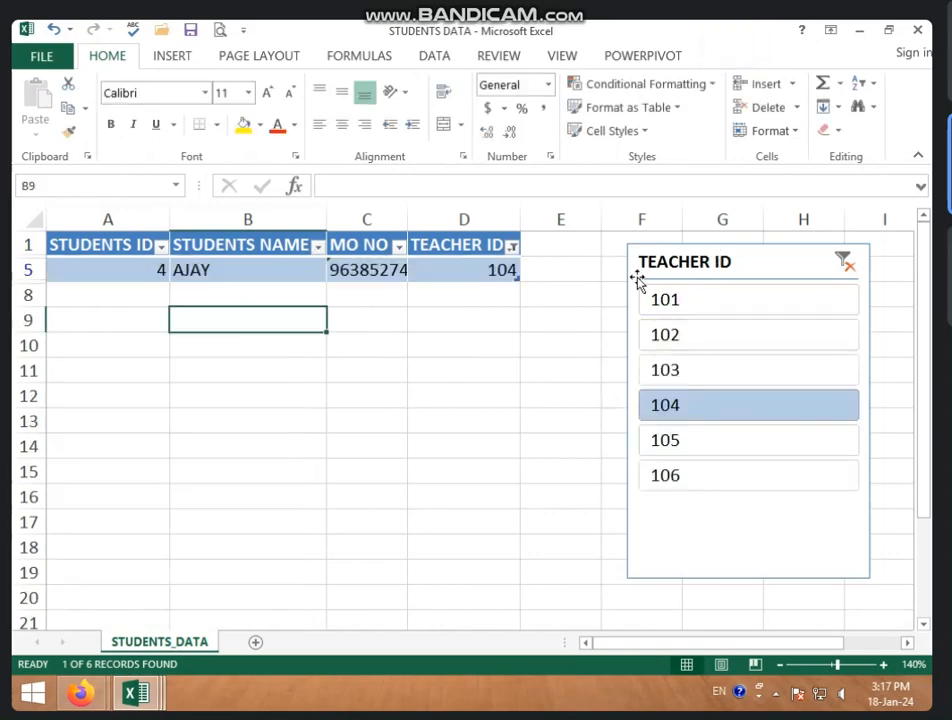
click(844, 261)
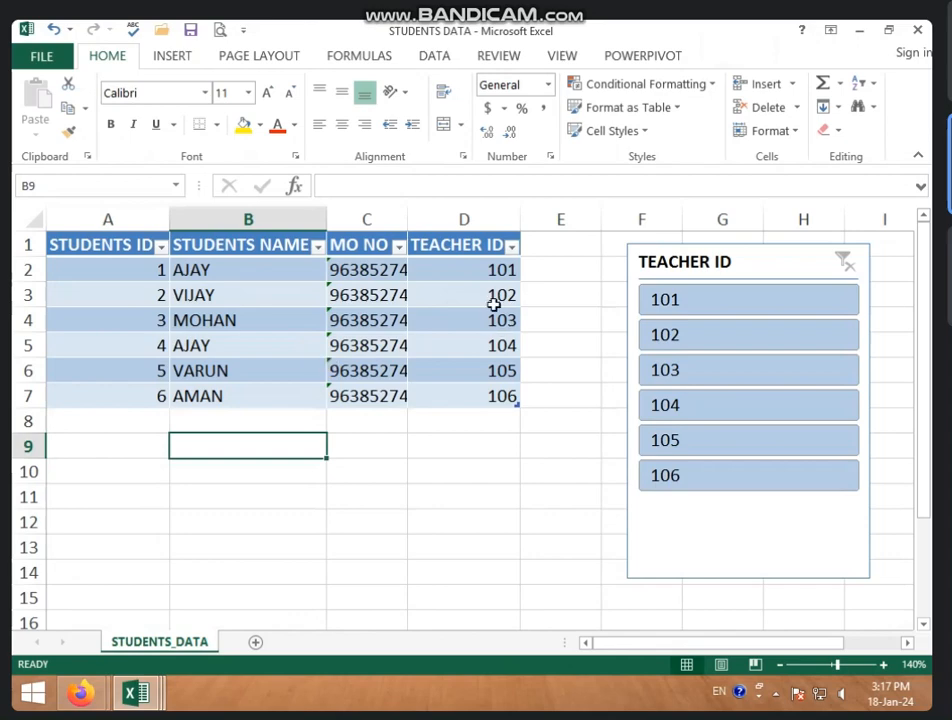
click(716, 257)
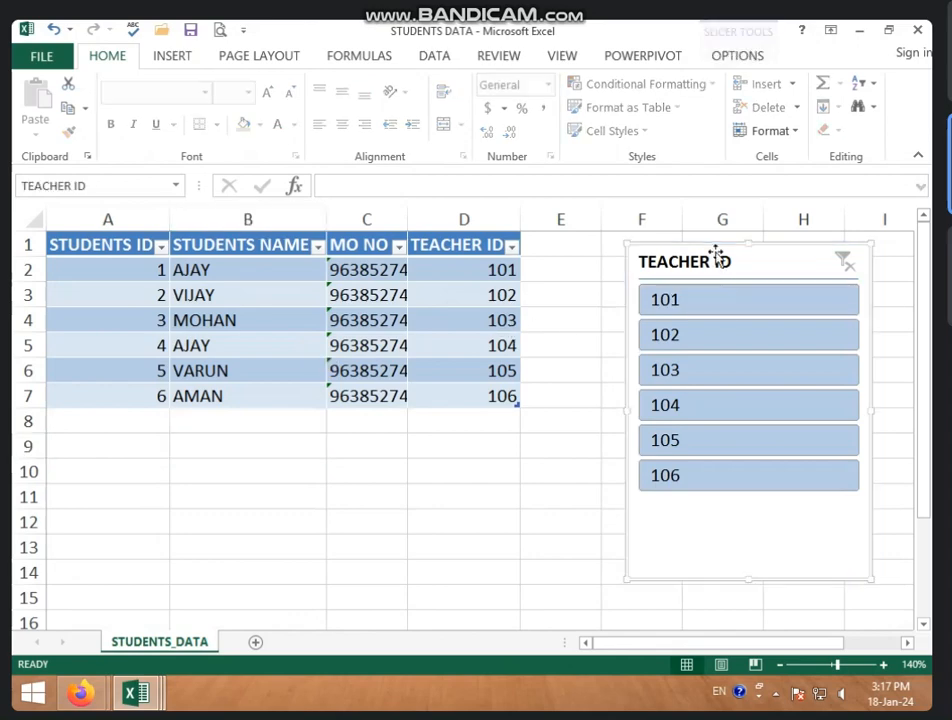
key(Delete)
click(376, 446)
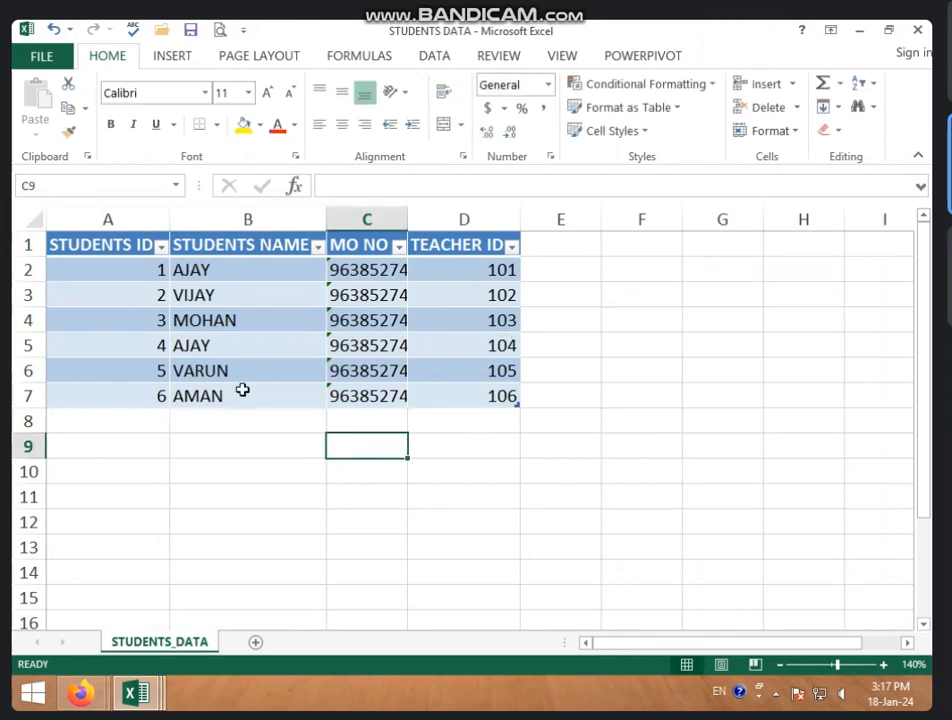
Add a new table row in row 8, entering the student name from B5 in B8.
click(198, 345)
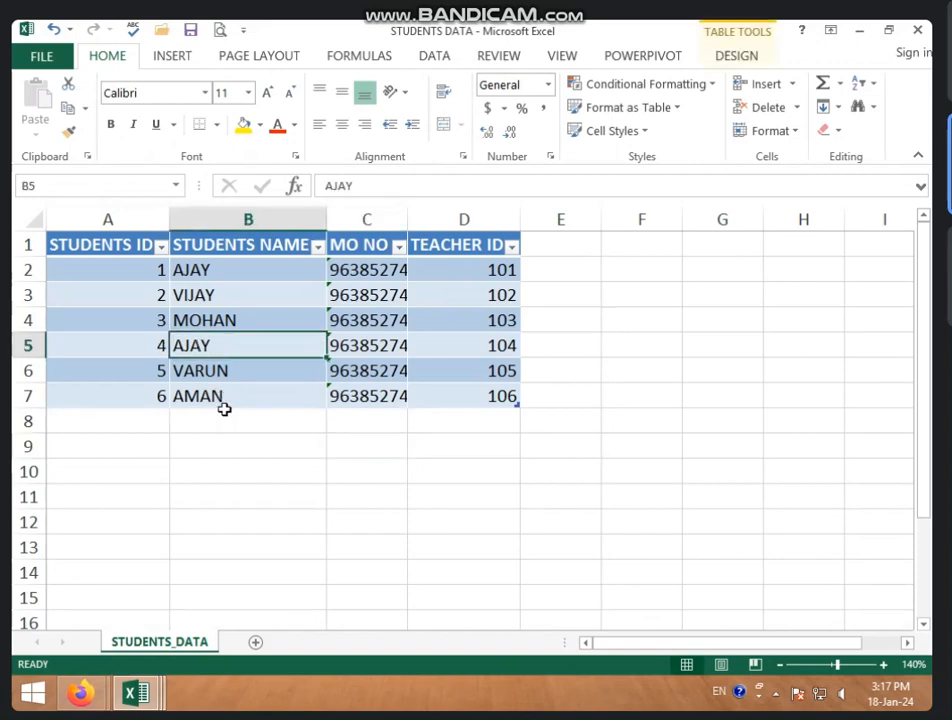
click(225, 421)
text(AJAY)
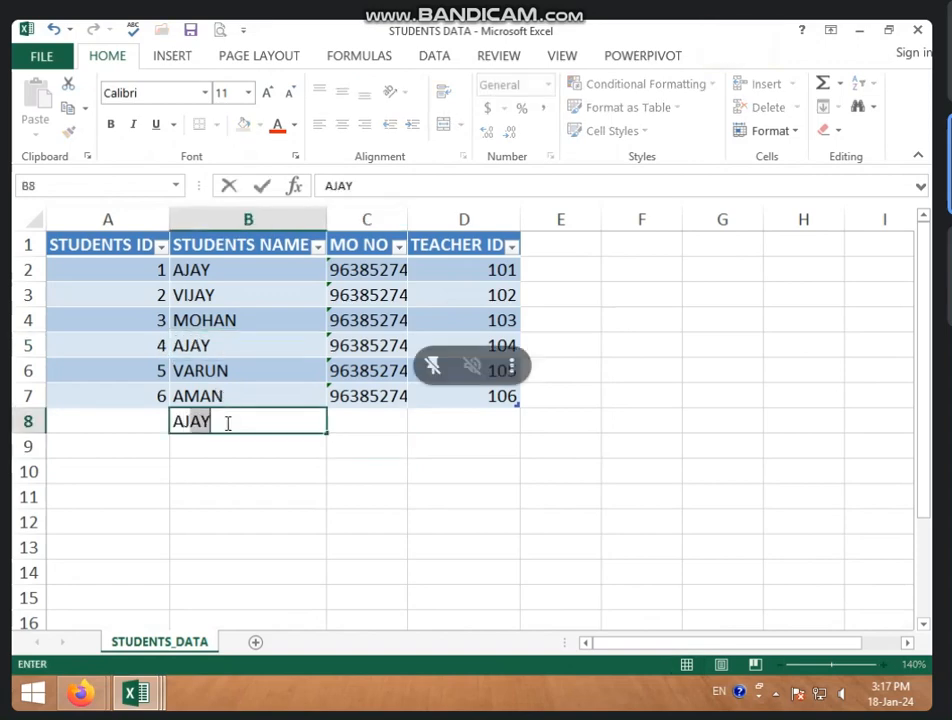
click(129, 426)
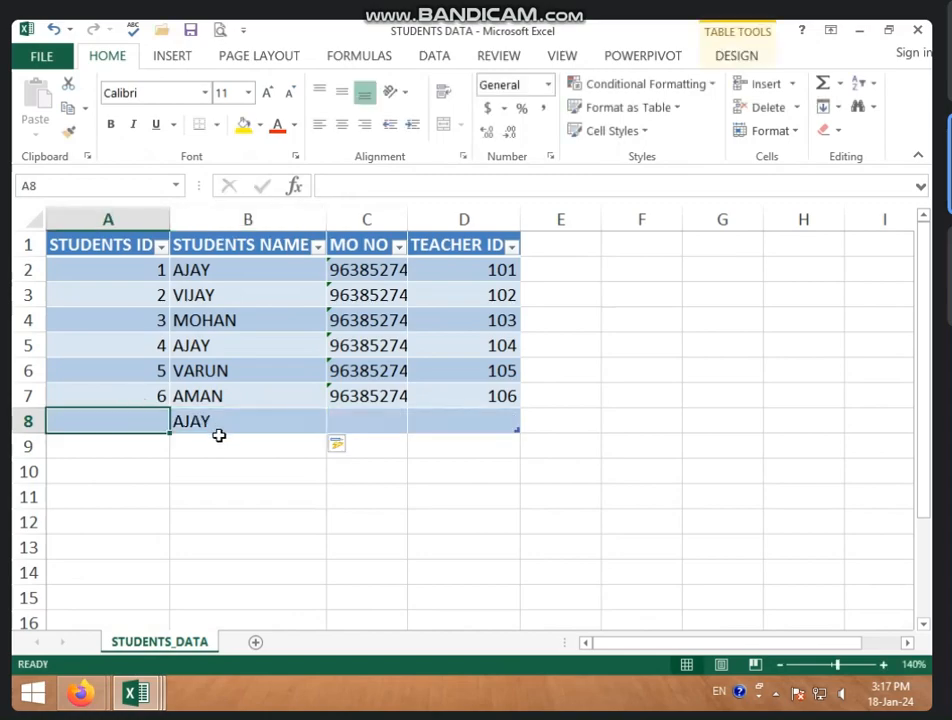